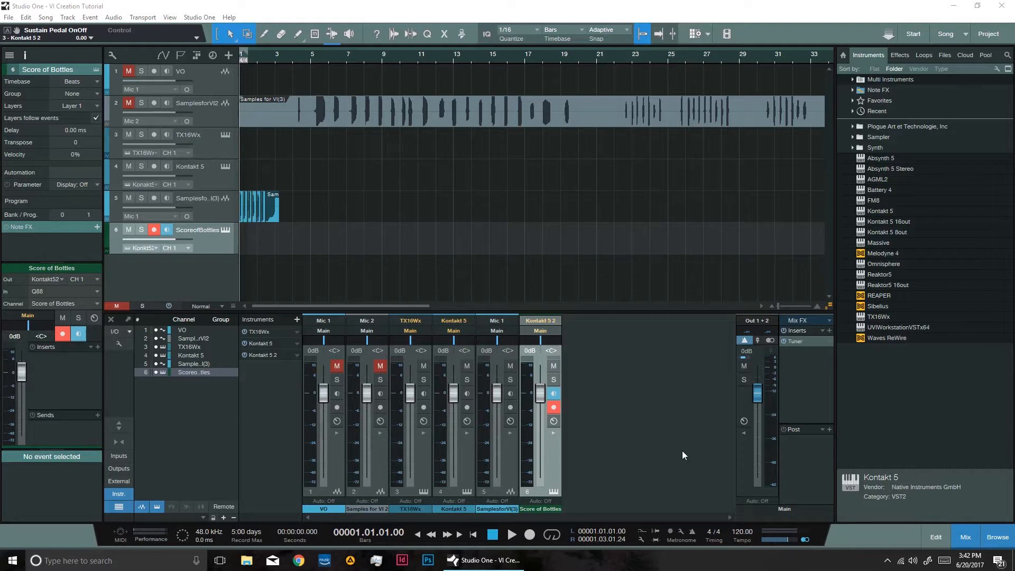
Review the TX16Wx and Score of Bottles instrument tracks and the raw sample recording on the Samples for VI 2 track
left_click(208, 145)
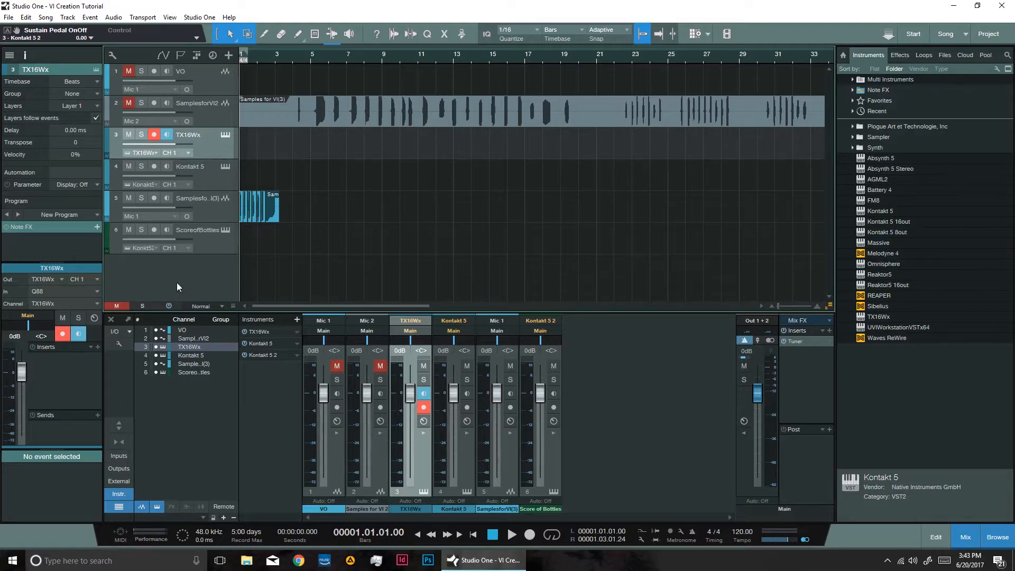
left_click(206, 243)
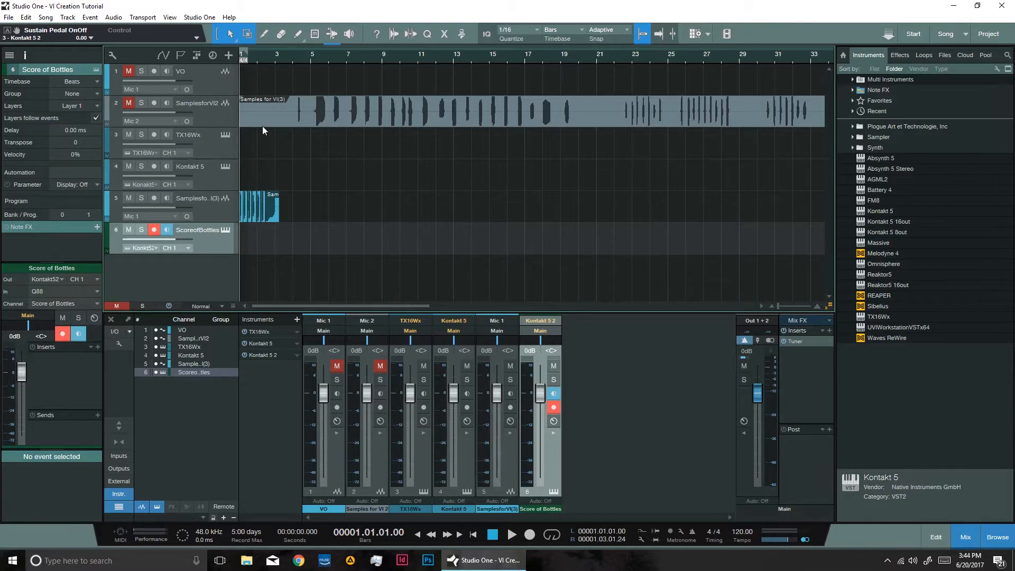
left_click(289, 55)
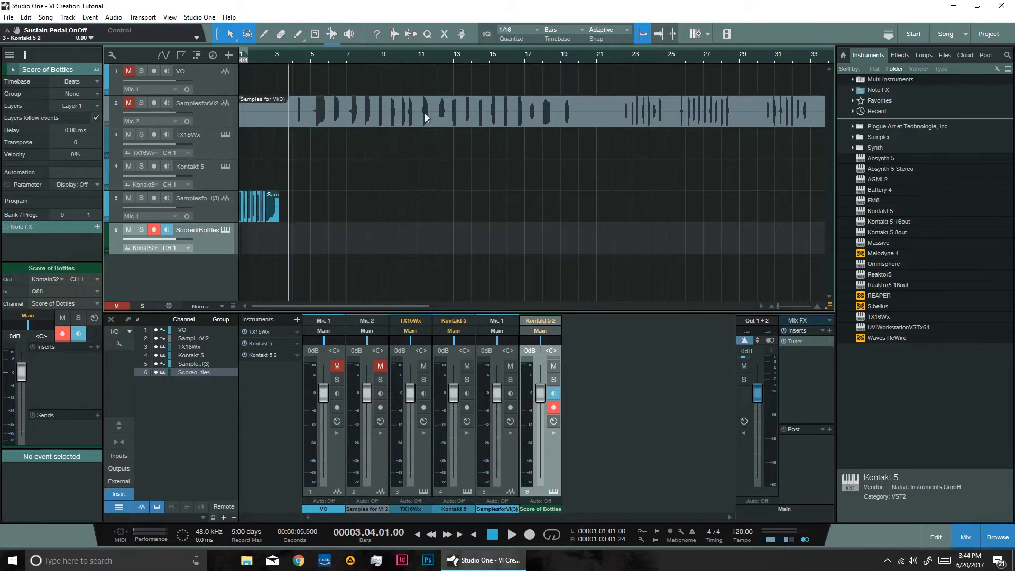
left_click(745, 125)
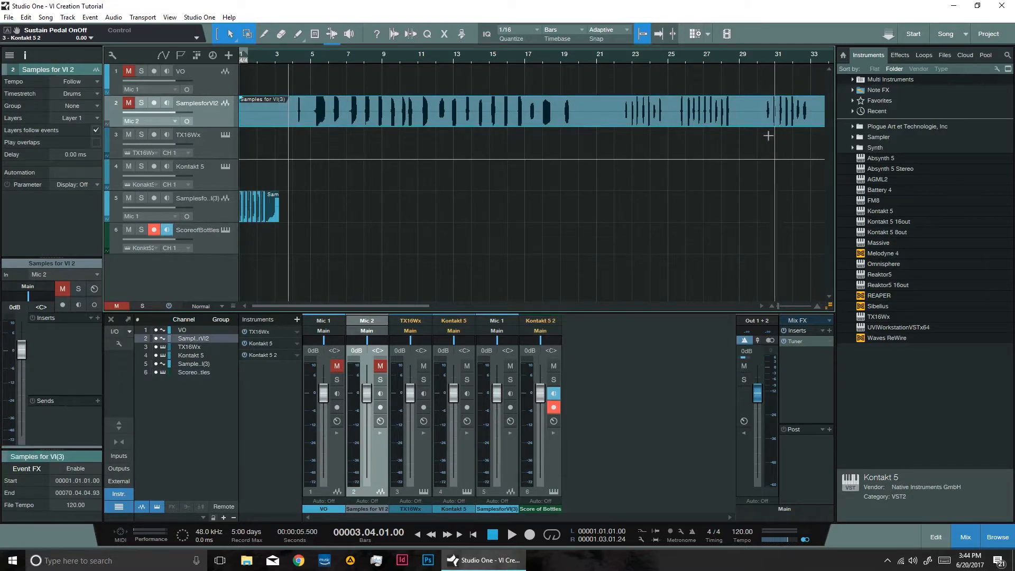
Zoom in on the cut saxophone samples on the fifth track and play them back
left_click(227, 215)
key("z")
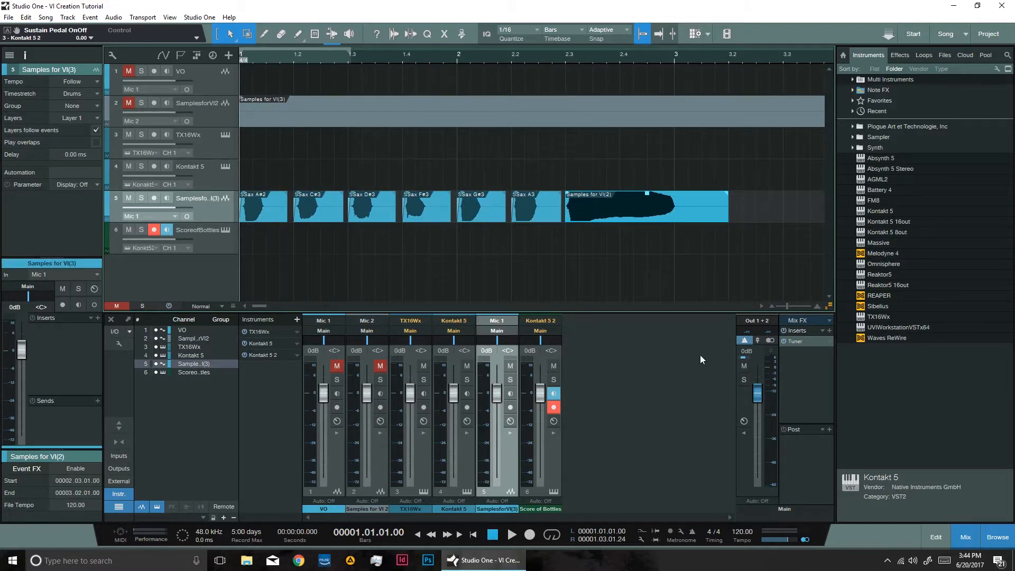
key("space")
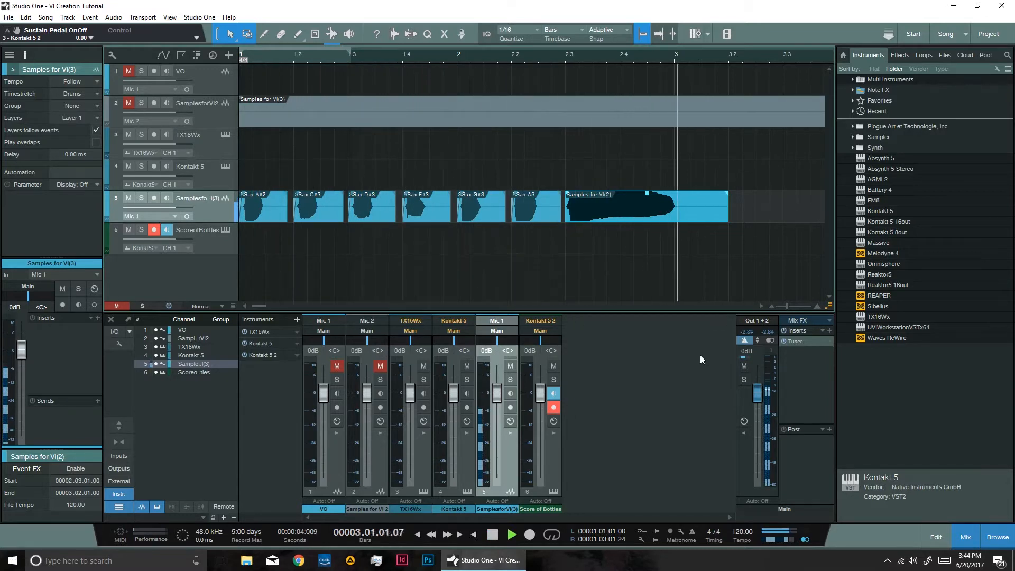
key("space")
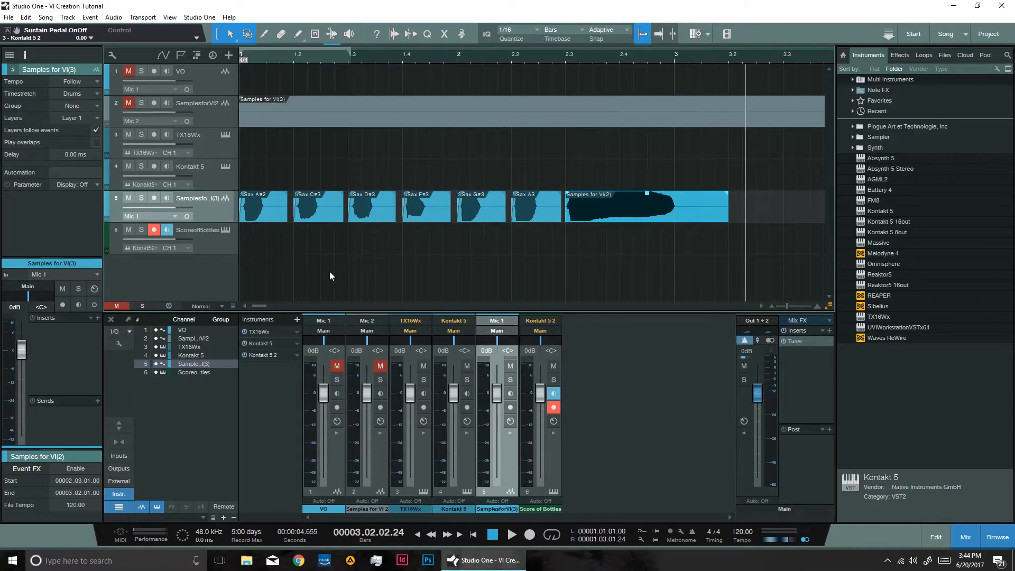
Open the Kontakt 5 track's instrument, create a new empty instrument in the rack and open it for editing
left_click(225, 167)
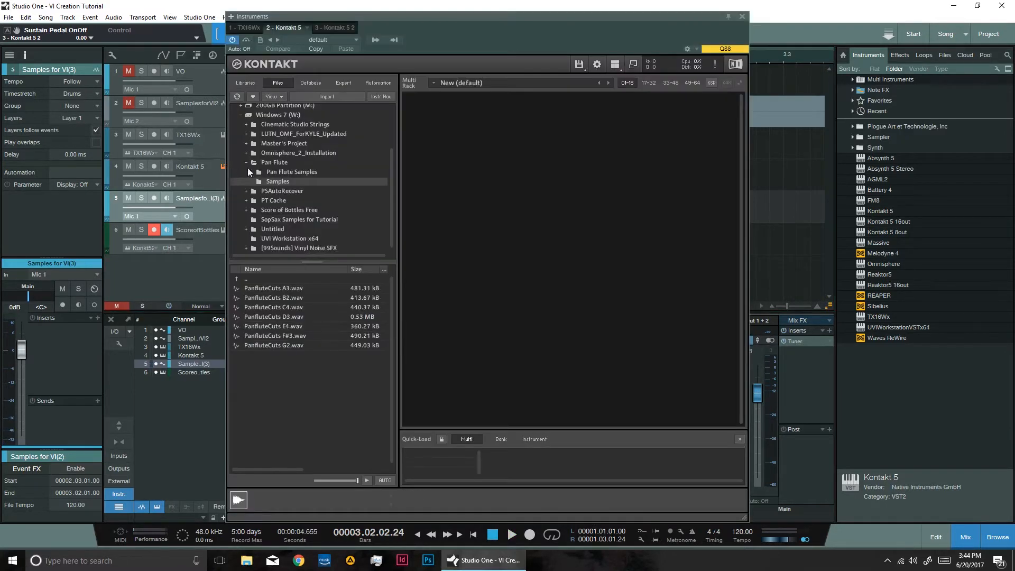
double_click(633, 267)
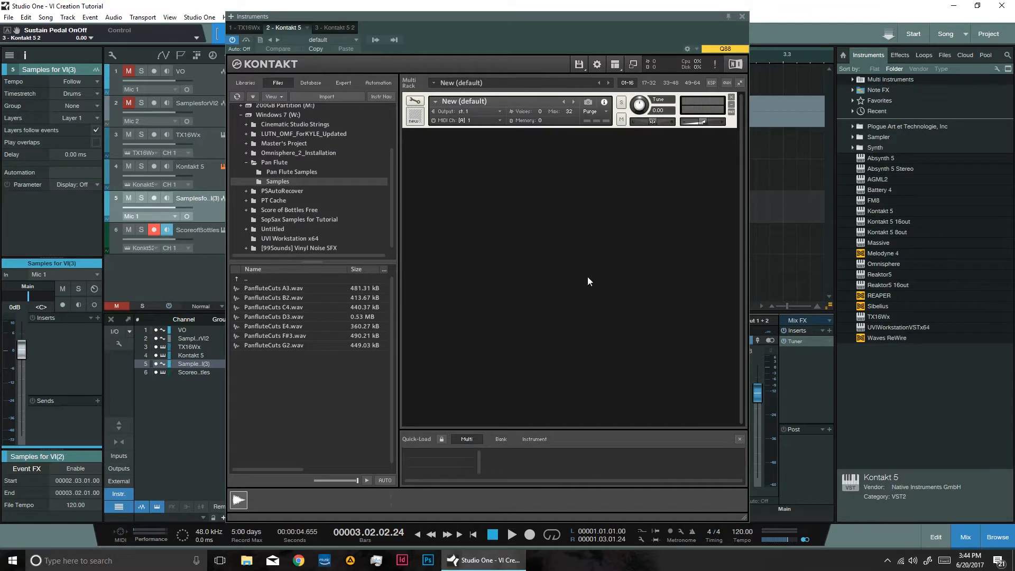
left_click(579, 64)
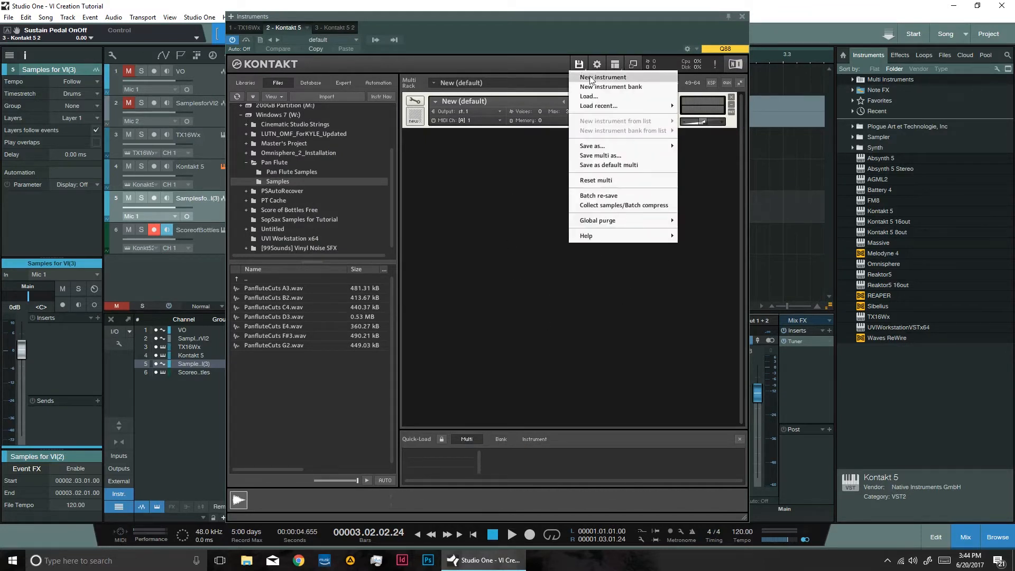
left_click(433, 144)
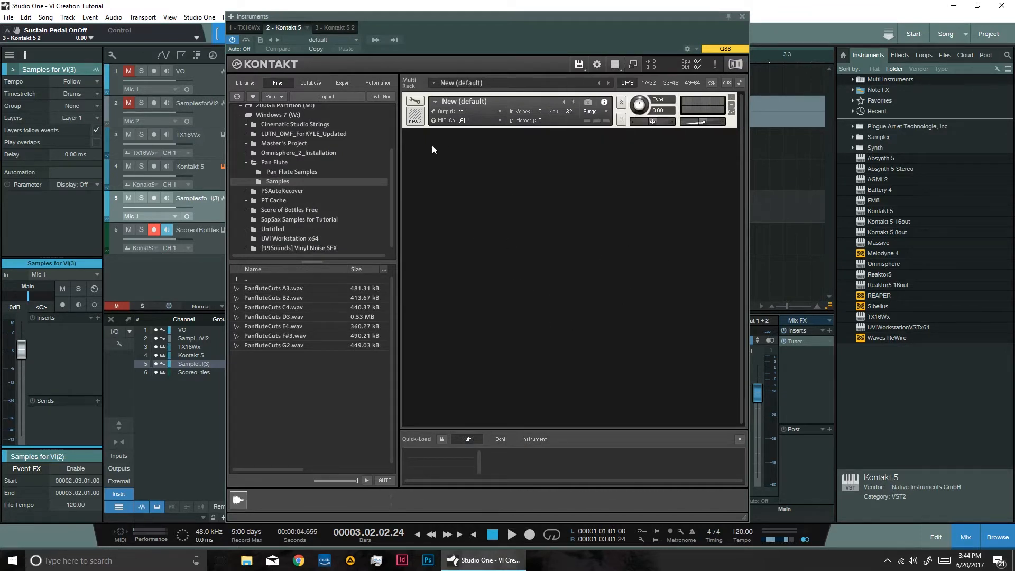
left_click(415, 102)
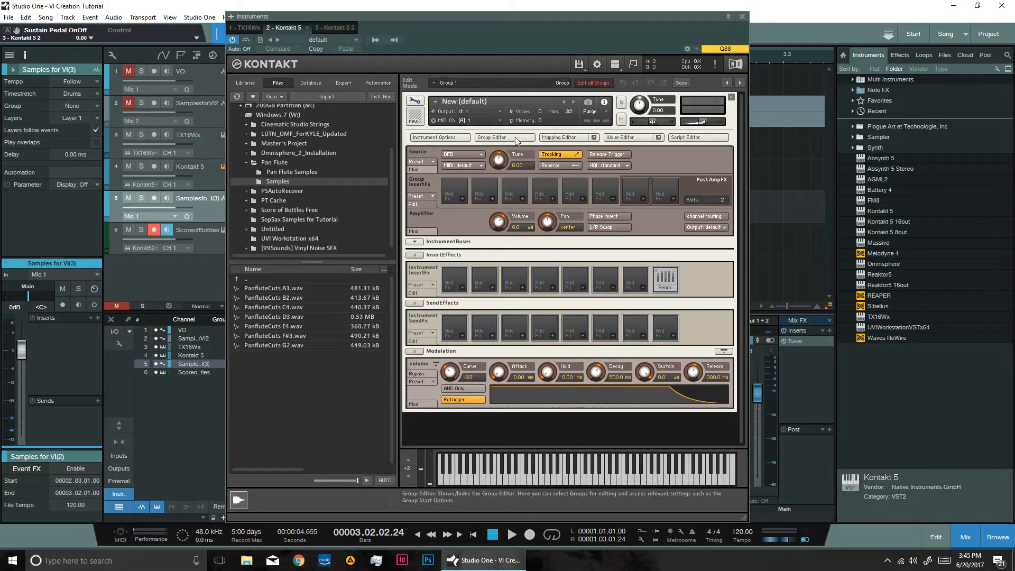
Look at the instrument's Group Editor and Script Editor, and hide both again
left_click(517, 139)
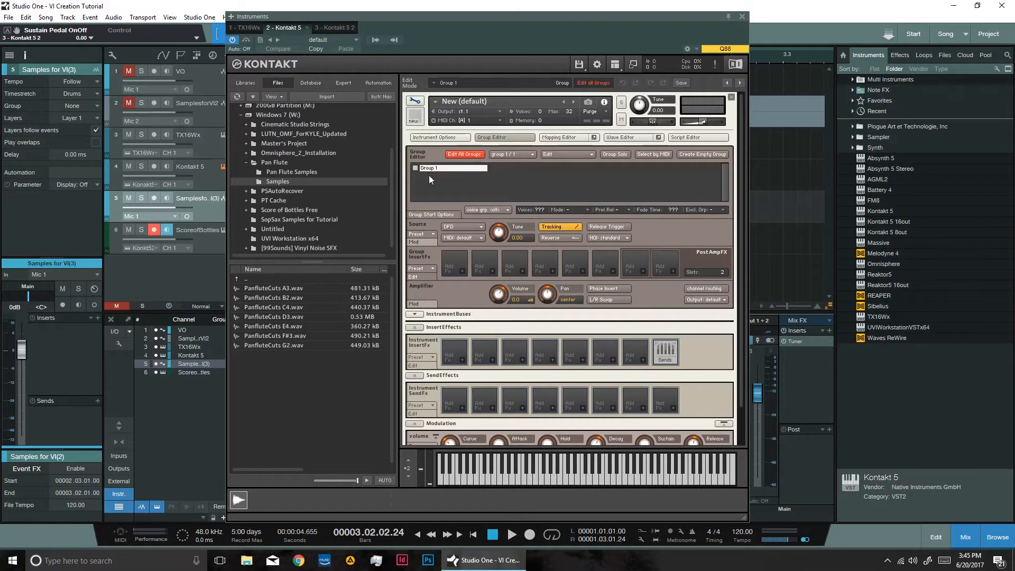
left_click(689, 138)
left_click(494, 137)
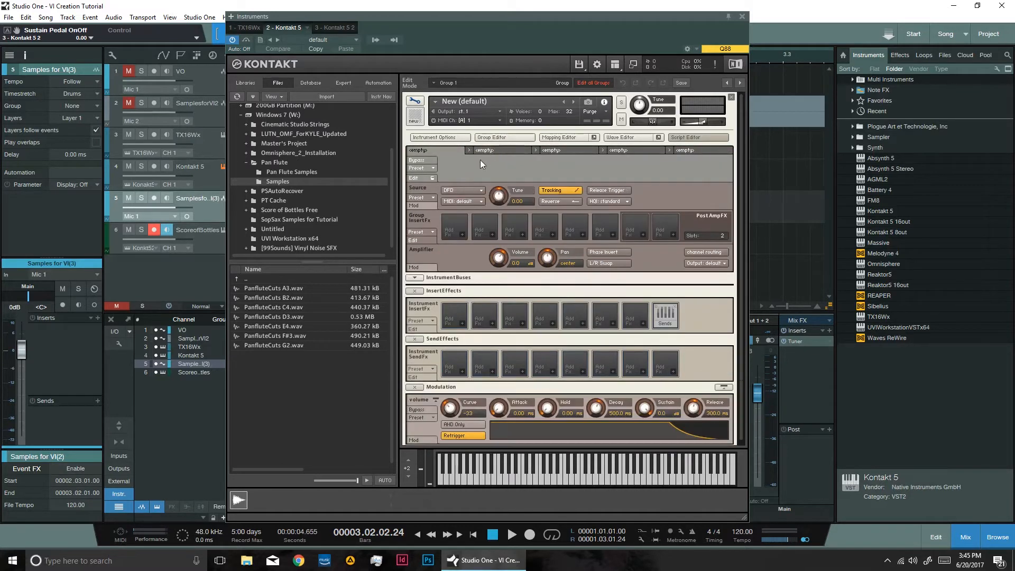
left_click(696, 137)
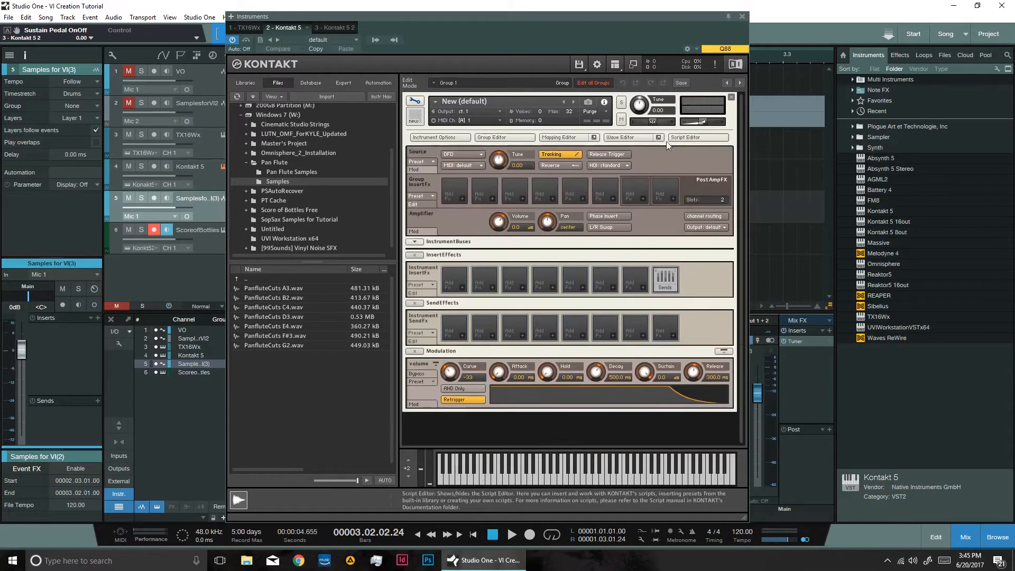
Show the Wave Editor and the Mapping Editor for the new instrument
left_click(621, 138)
left_click(560, 137)
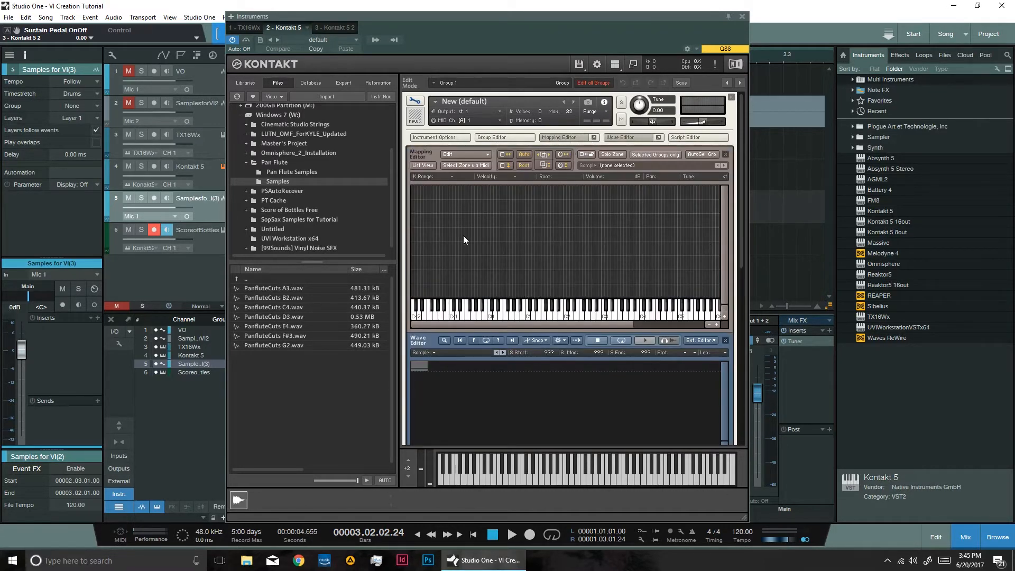
left_click_drag(742, 249, 738, 312)
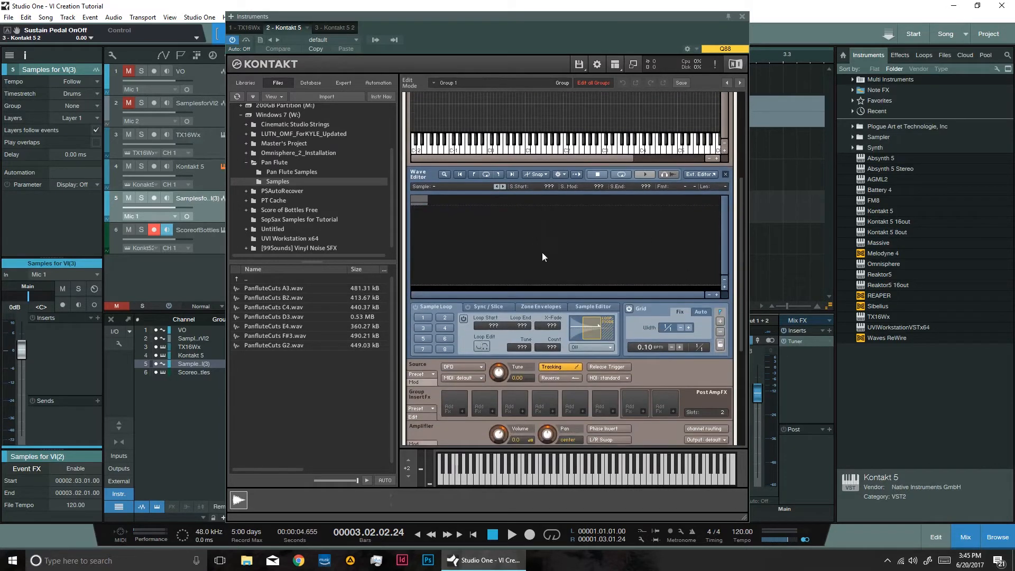
scroll(746, 289, "up", 5)
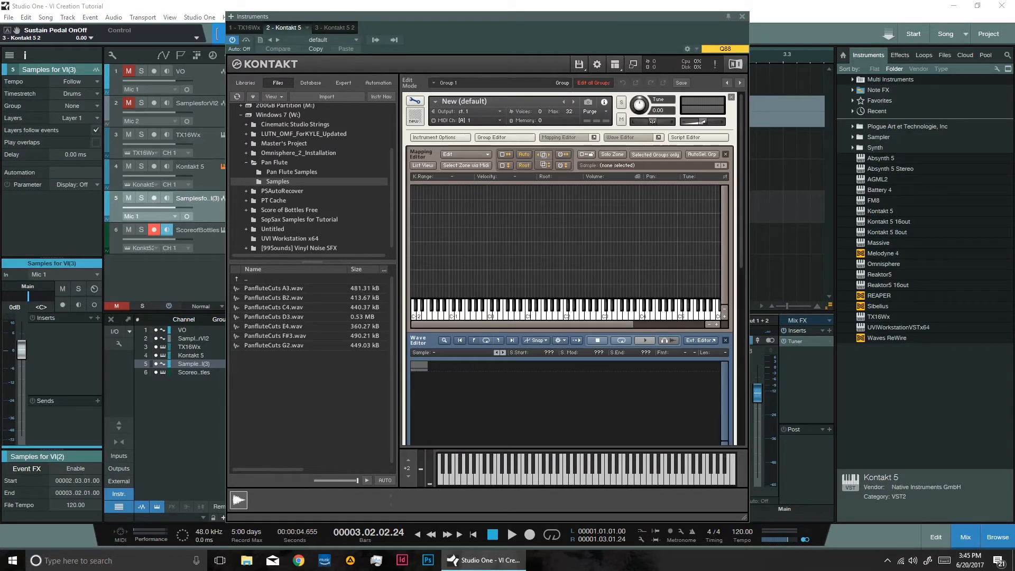
Browse to the SopSax Samples for Tutorial folder on the Windows 7 (W:) drive
left_click(359, 218)
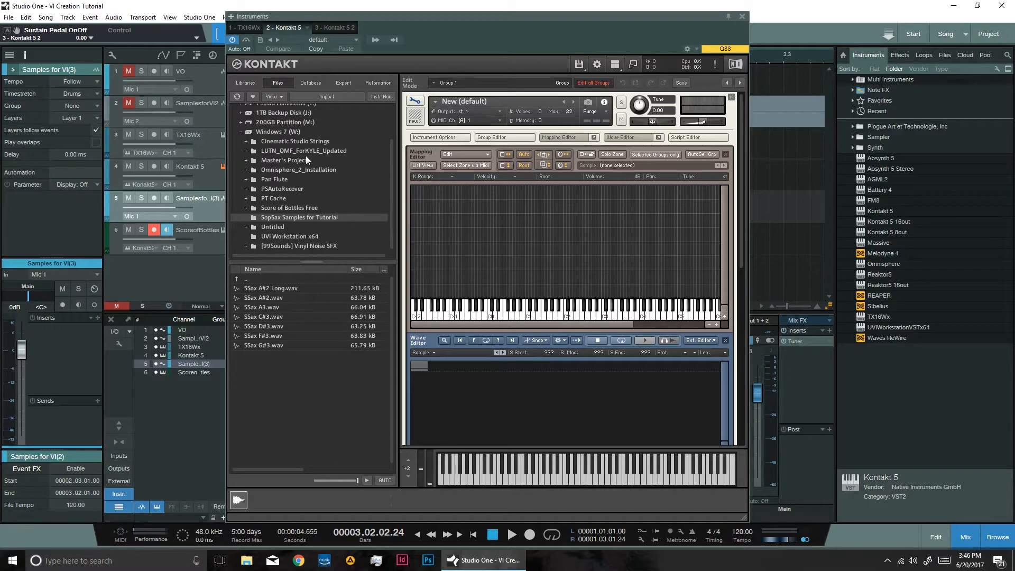
left_click(293, 131)
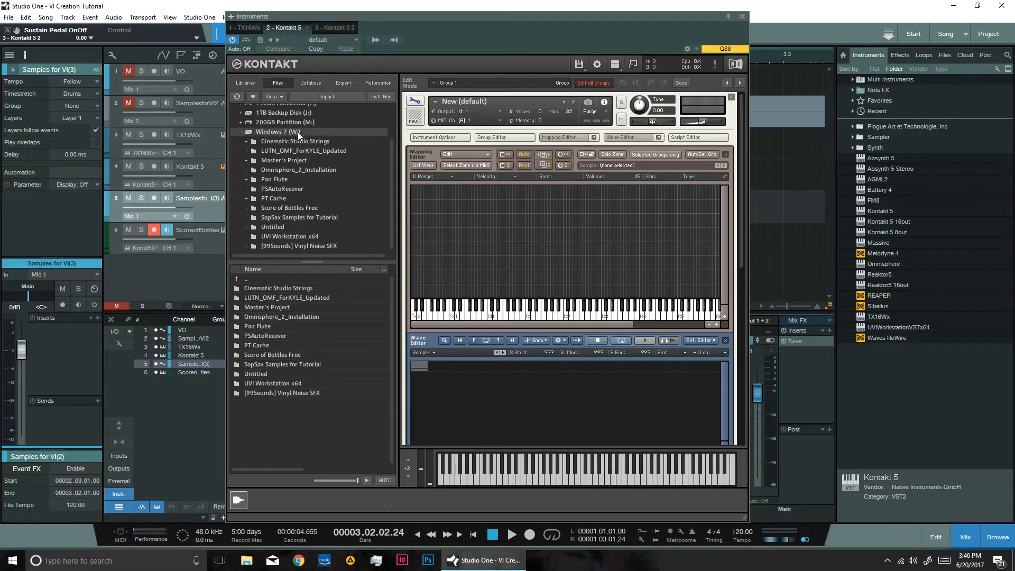
left_click(296, 207)
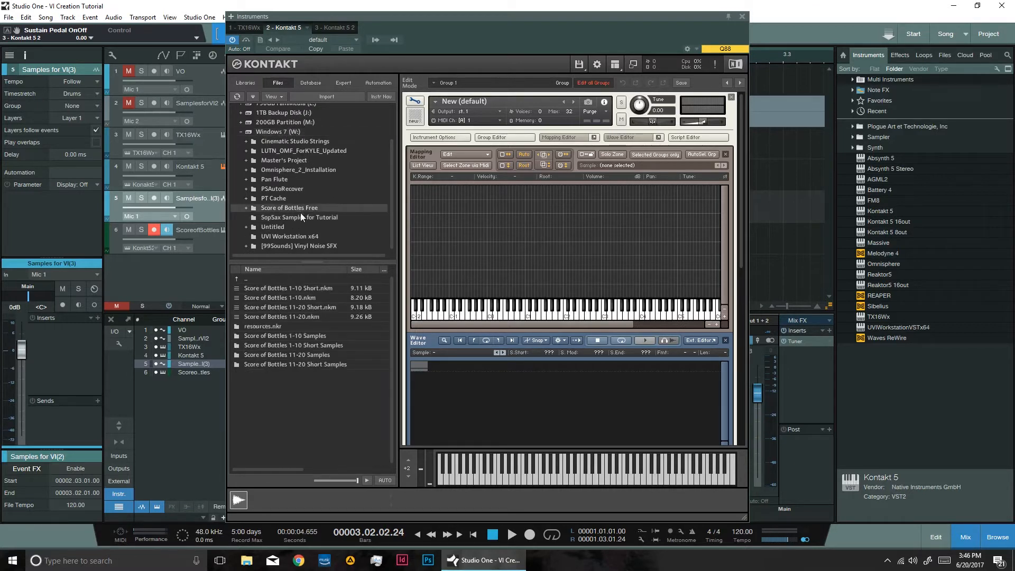
left_click(299, 216)
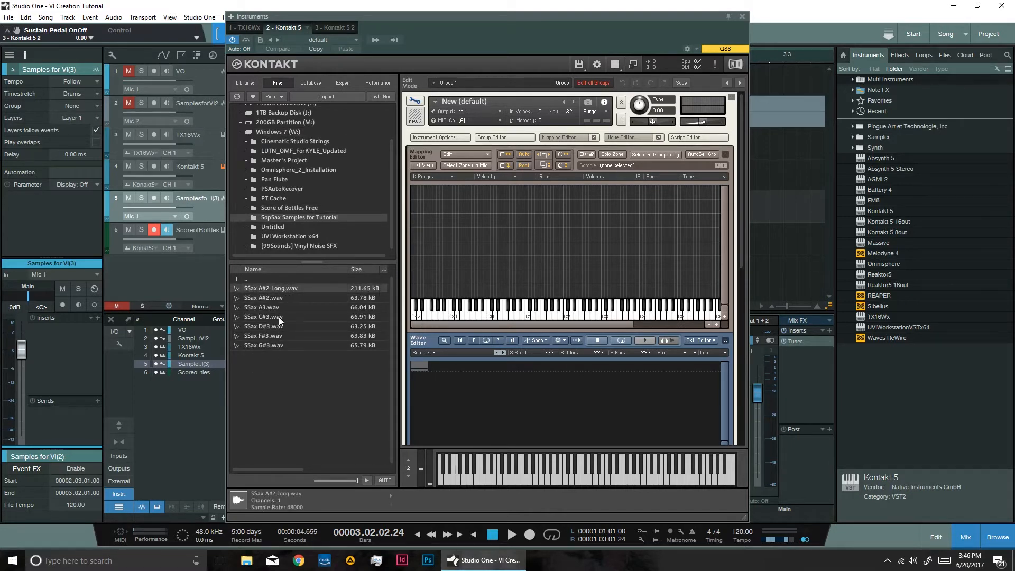
Add SSax A#2.wav to the mapping grid at root key A#2 and limit its zone to that single key
left_click(266, 299)
left_click_drag(267, 300, 641, 295)
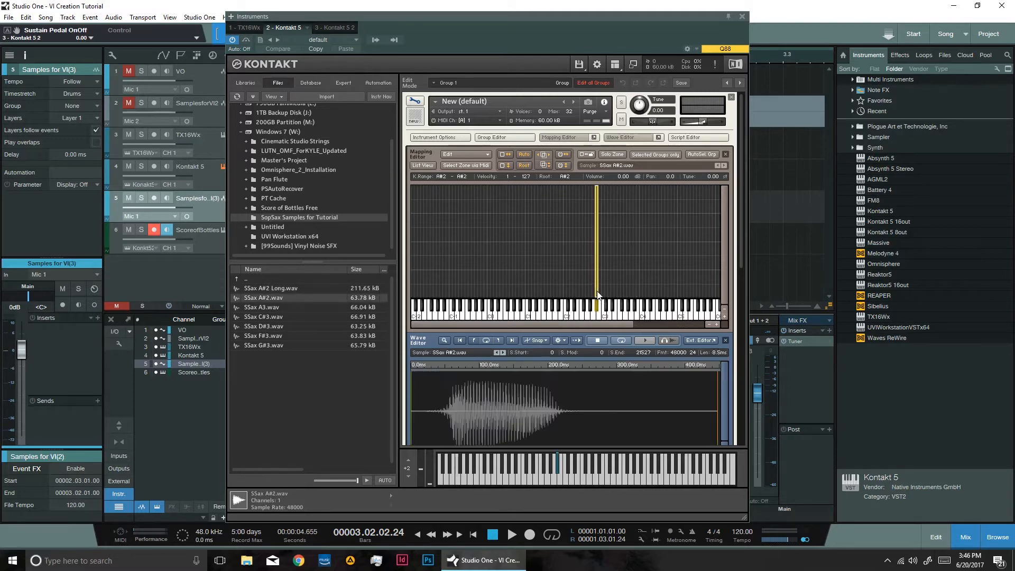
scroll(643, 292, "down", 2)
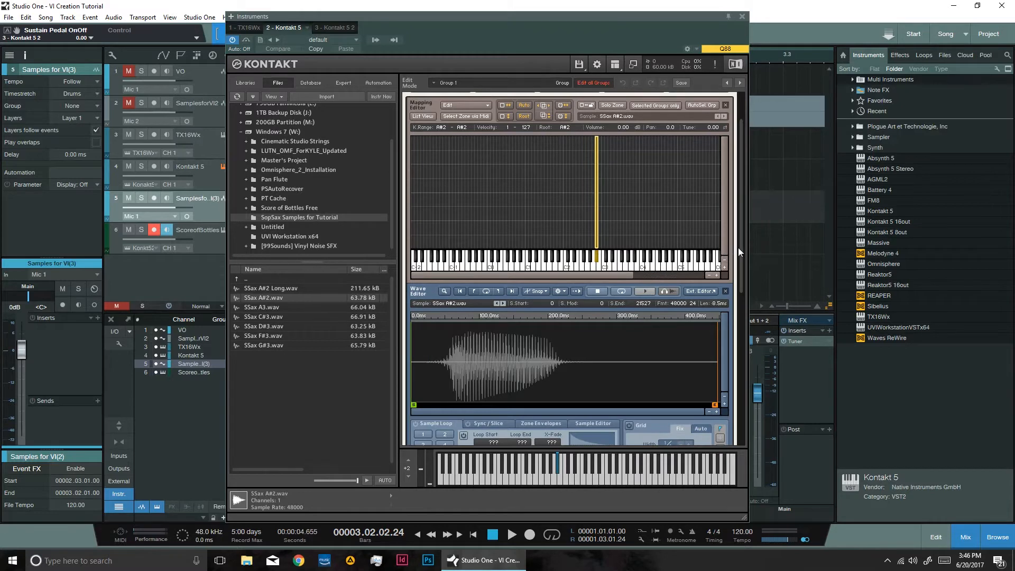
left_click_drag(740, 247, 739, 290)
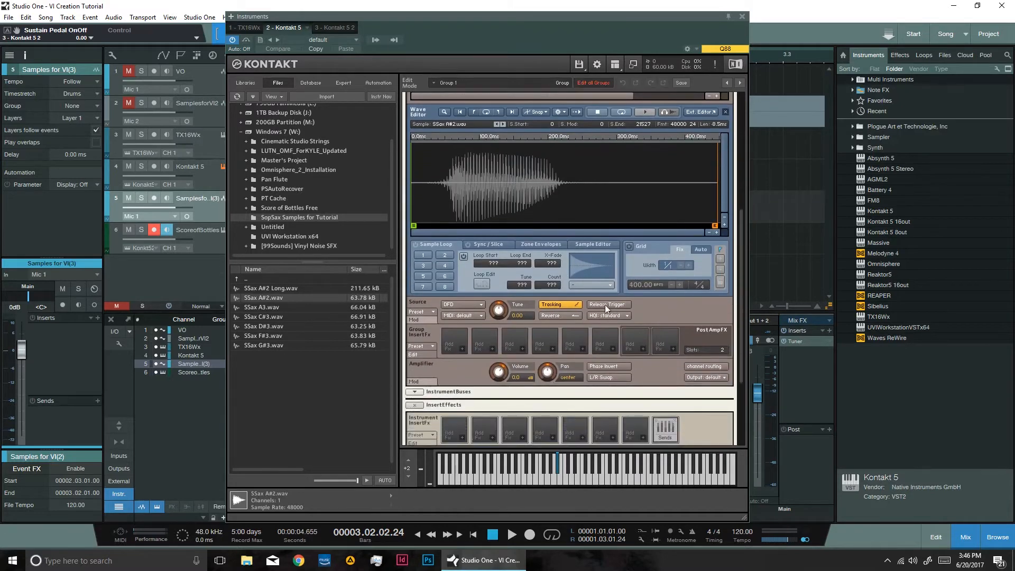
scroll(607, 253, "up", 8)
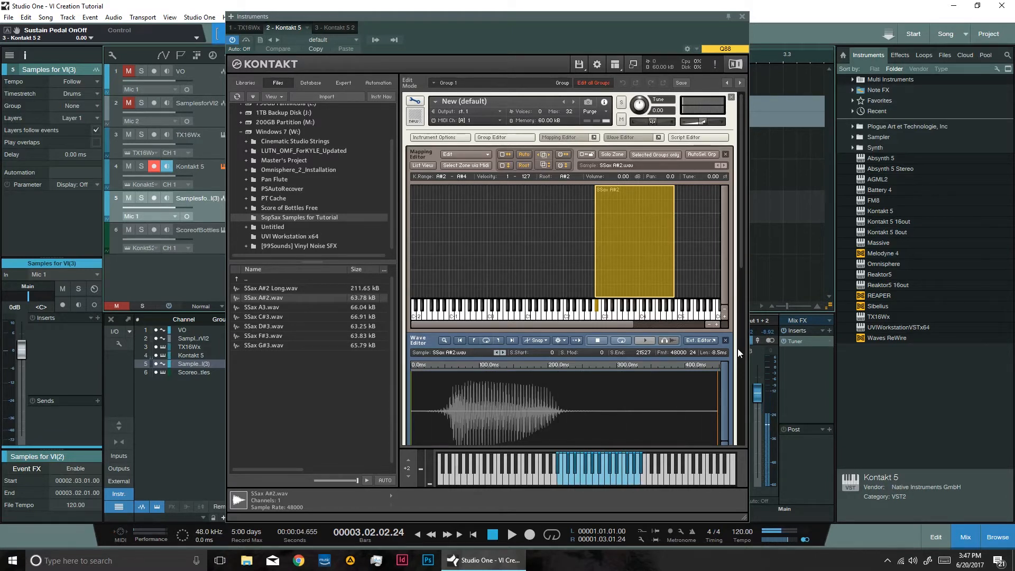
left_click_drag(673, 266, 597, 270)
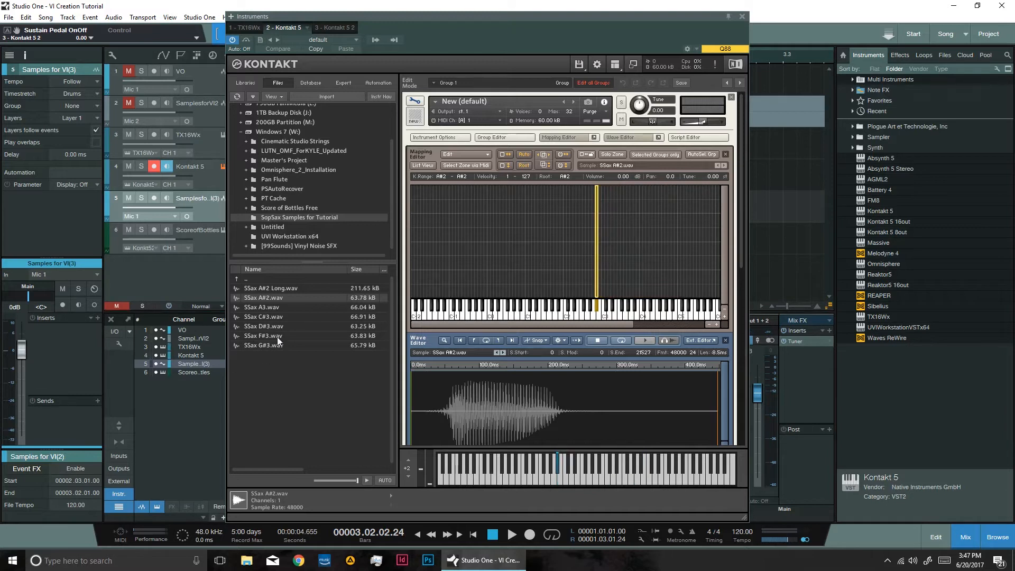
Map SSax A3.wav to keys A3–C4, SSax C#3.wav from C#3, and SSax D#3.wav to keys D#3–F3
left_click_drag(278, 308, 631, 265)
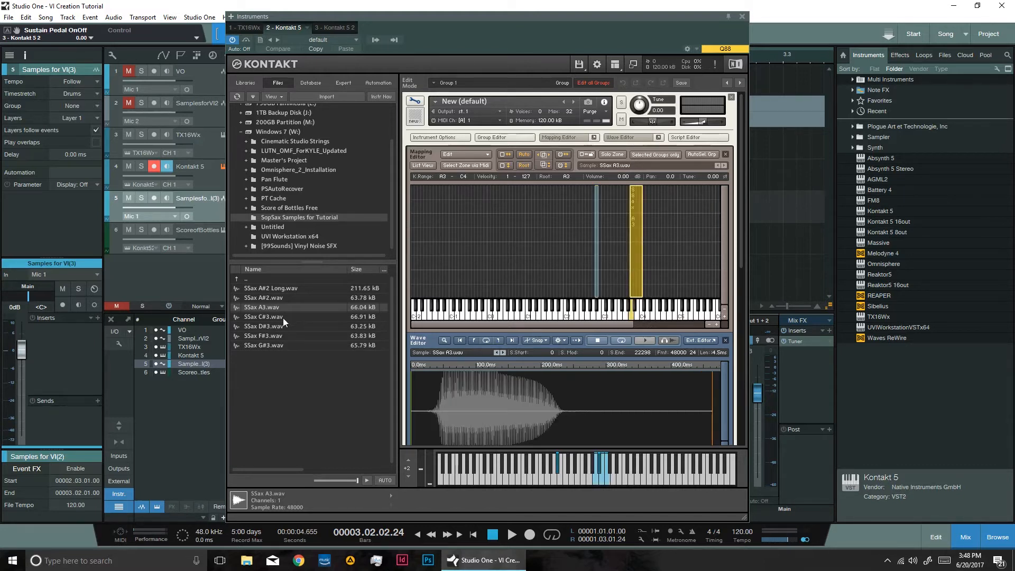
left_click_drag(285, 317, 604, 280)
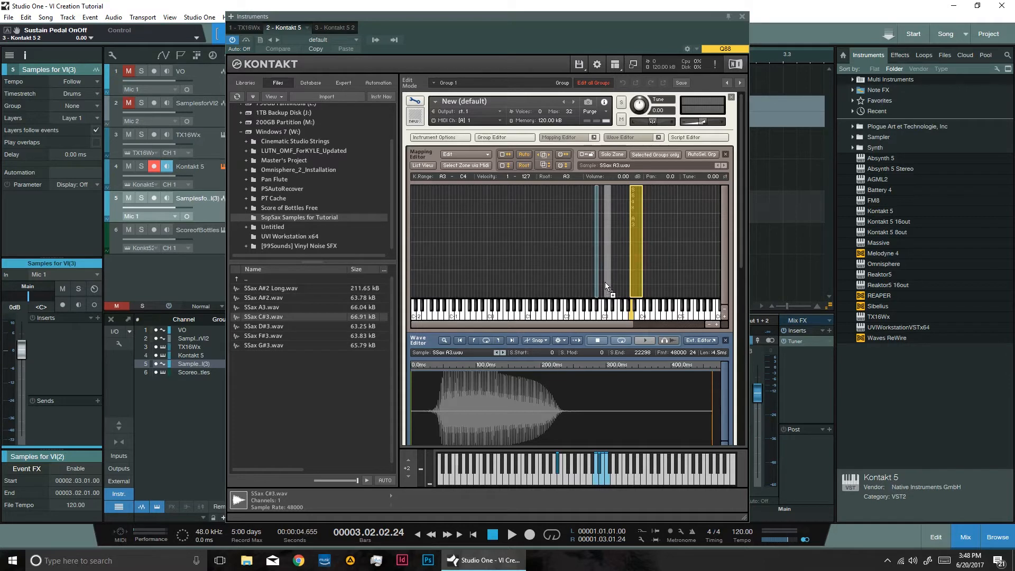
left_click_drag(263, 326, 610, 270)
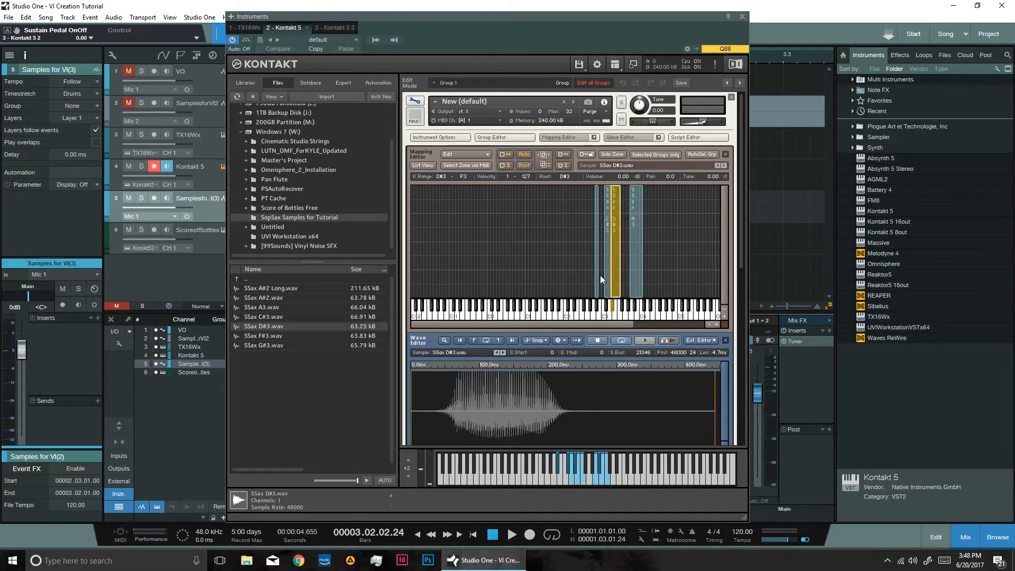
Map SSax F#3.wav to keys F#3–G3 and SSax G#3.wav to the single key G#3
left_click_drag(284, 336, 622, 272)
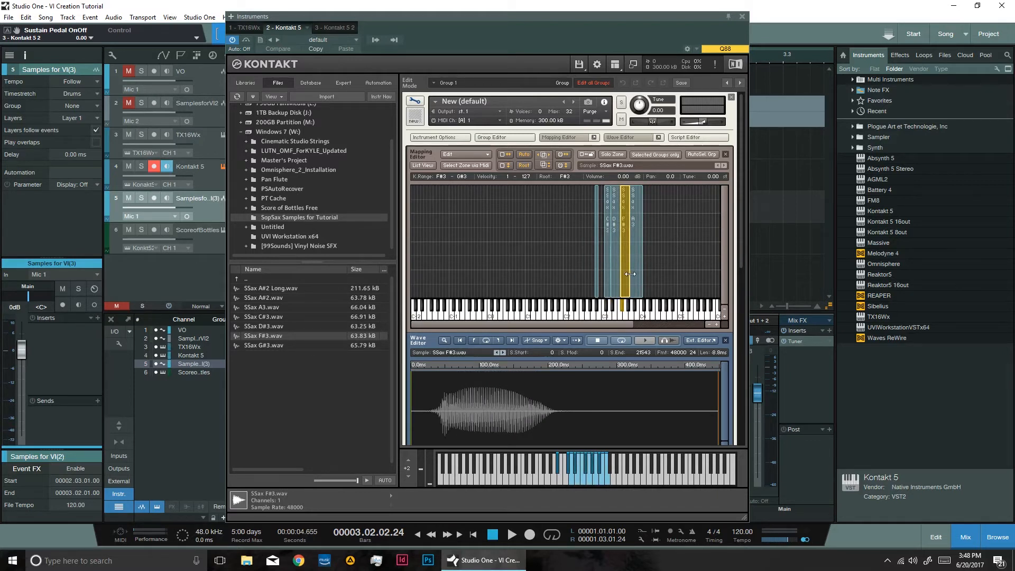
left_click_drag(628, 273, 624, 274)
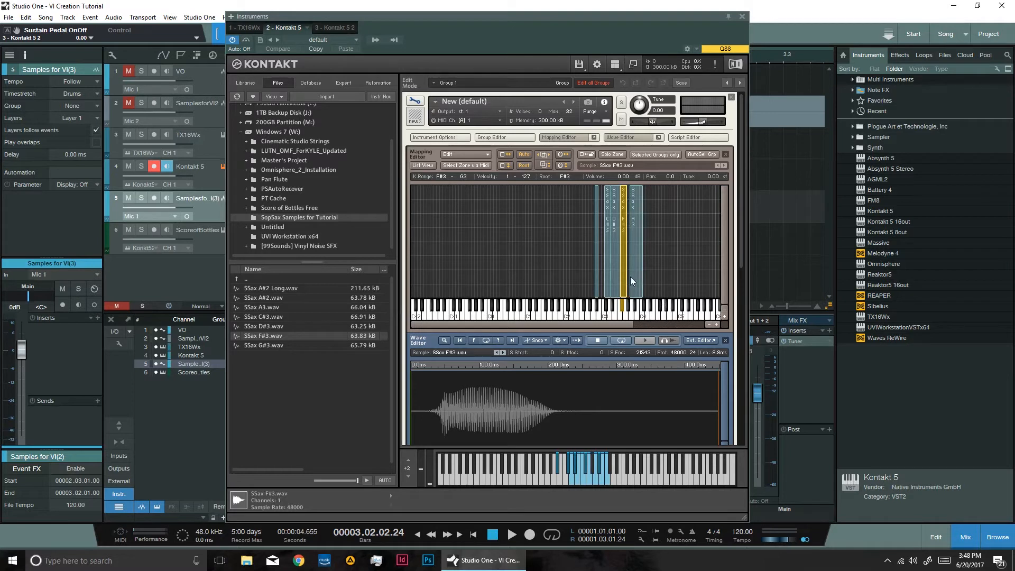
left_click_drag(281, 345, 628, 289)
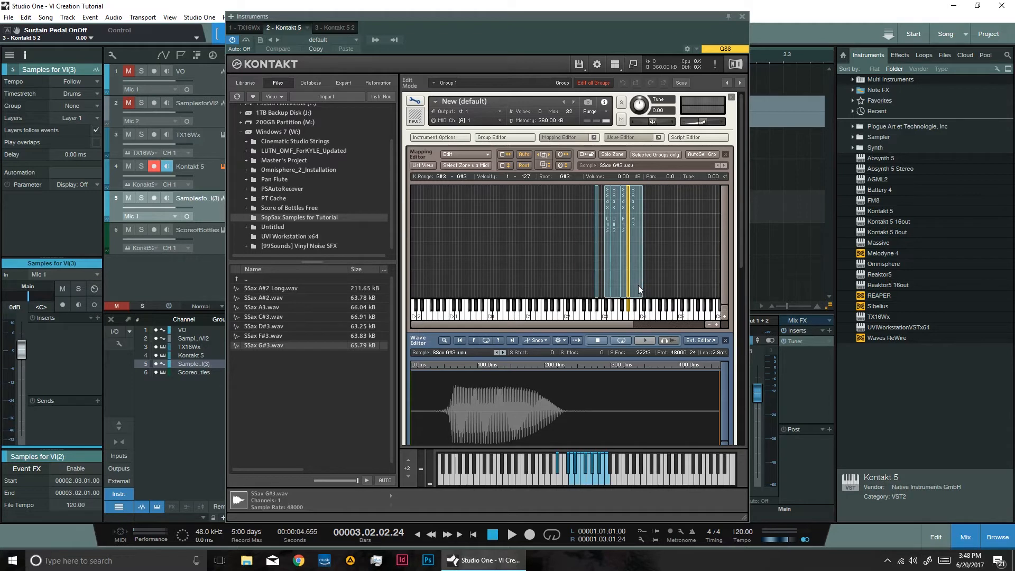
Extend the key range of the SSax A#2 zone to G2–C3
left_click(638, 284)
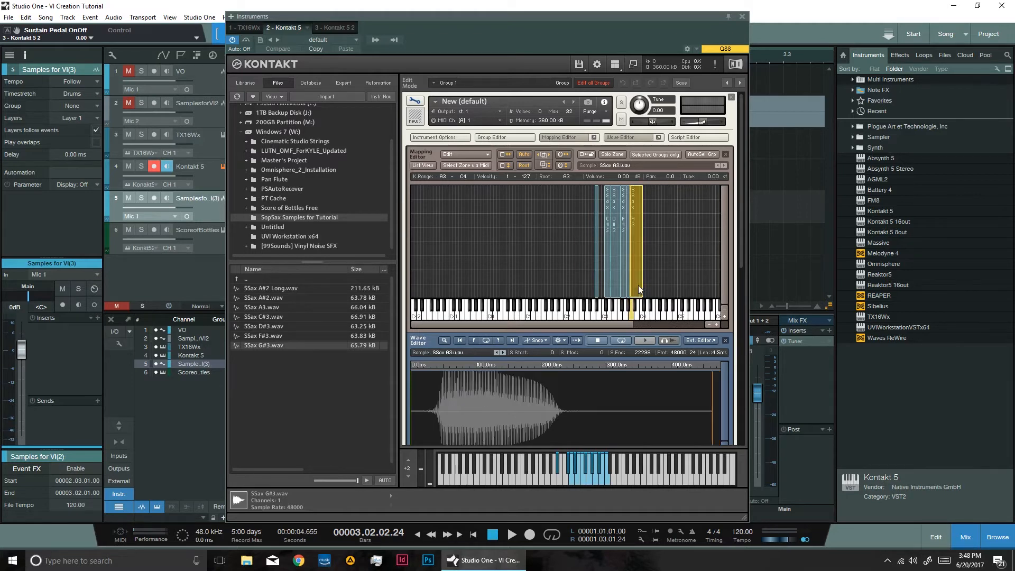
left_click(595, 280)
mouse_move(597, 280)
left_mouse_down()
mouse_move(606, 274)
mouse_move(584, 280)
left_mouse_up()
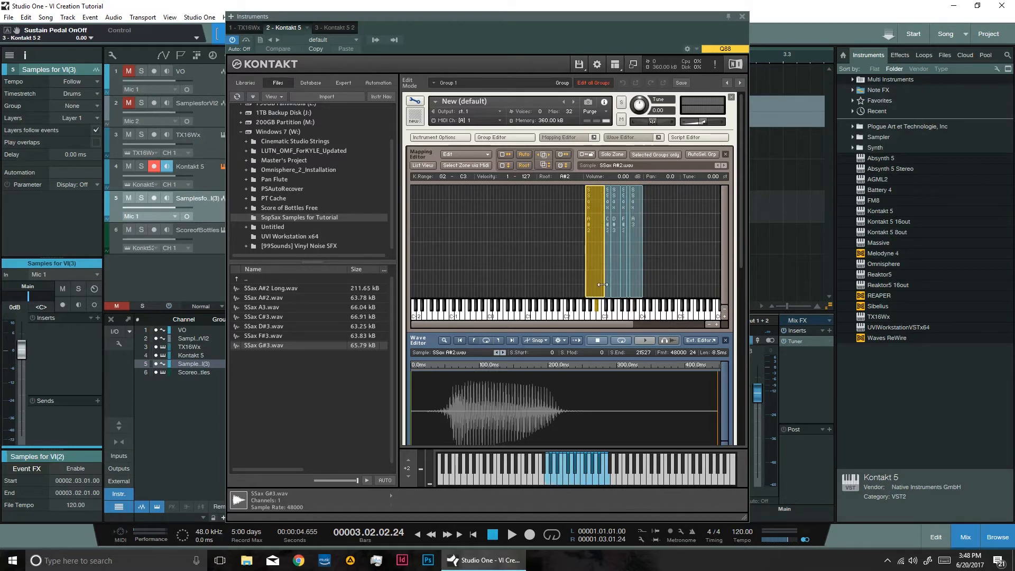
Add SSax A#2 Long.wav to the mapping grid as a single-key zone at C1
left_click(579, 272)
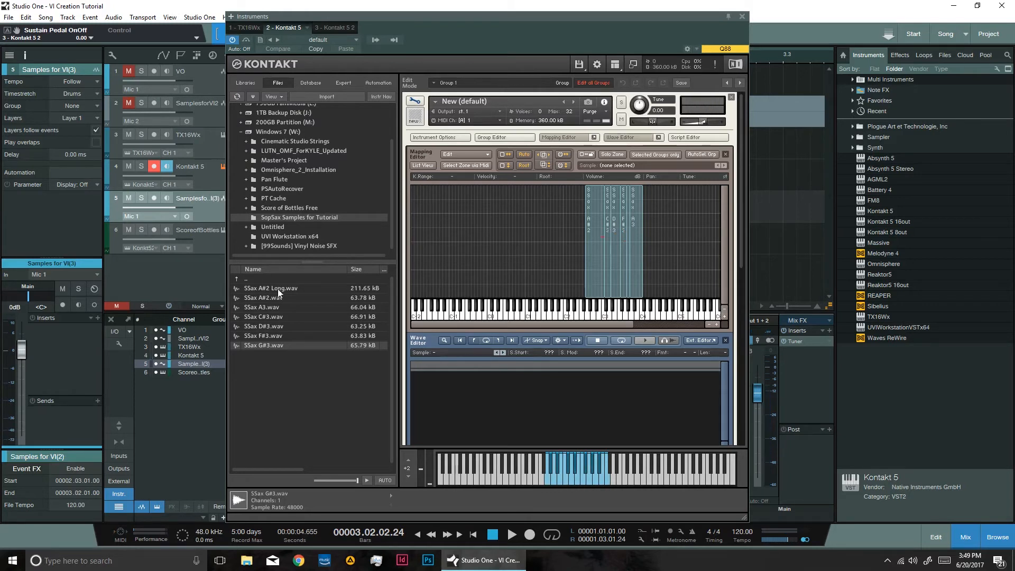
left_click_drag(278, 289, 525, 290)
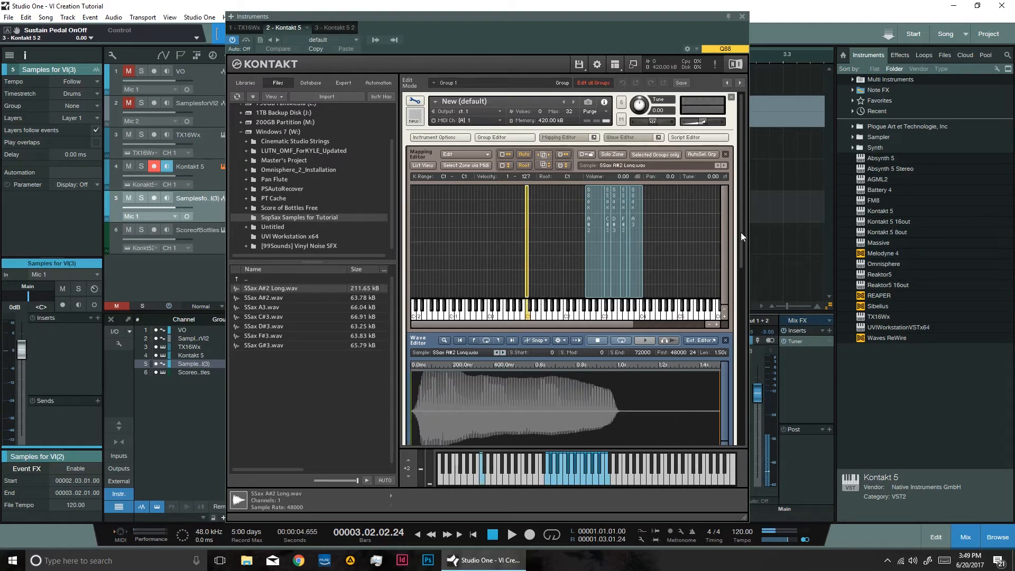
Activate sample loop 1 on SSax A#2 Long.wav and set its region over the sustained part, from about 16000 to 33600
left_click_drag(740, 232, 740, 330)
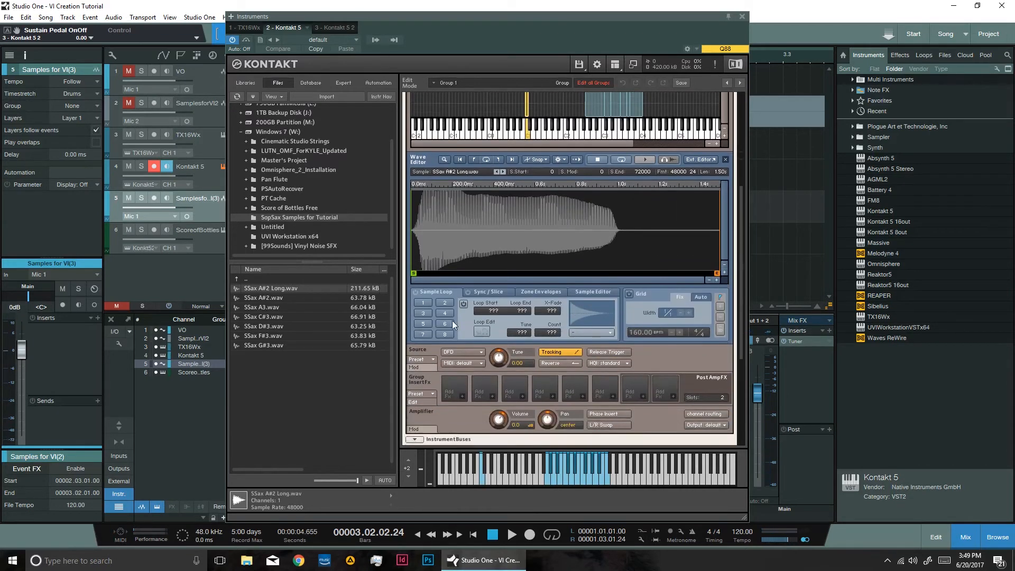
left_click(429, 302)
left_click(444, 305)
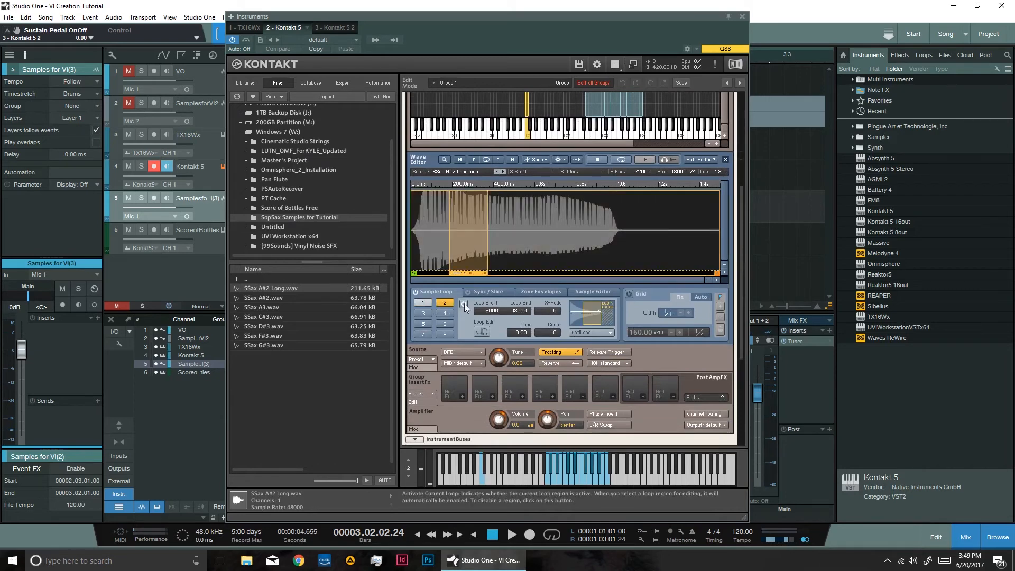
left_click(423, 303)
left_click_drag(717, 238, 581, 242)
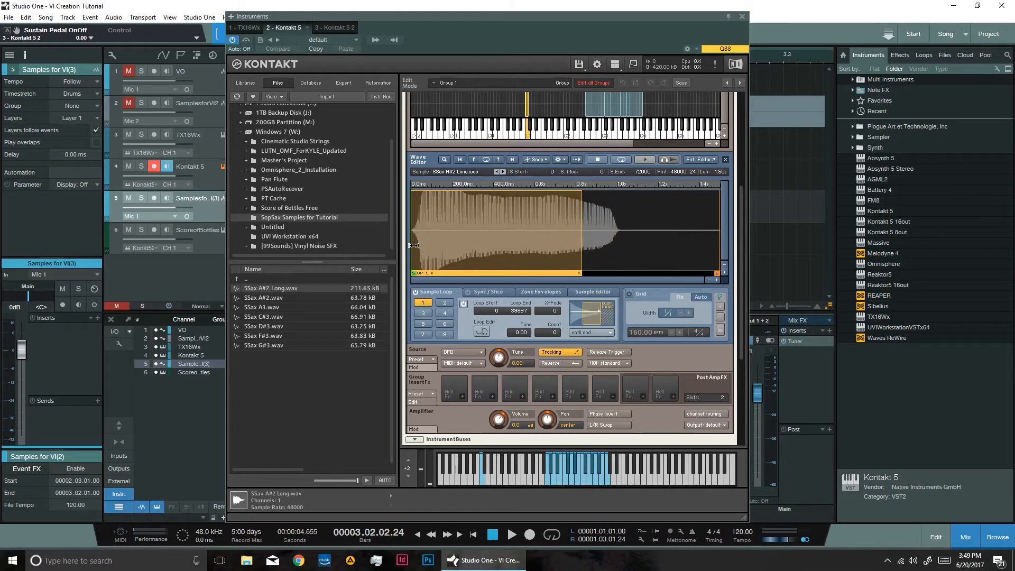
left_click_drag(416, 245, 481, 240)
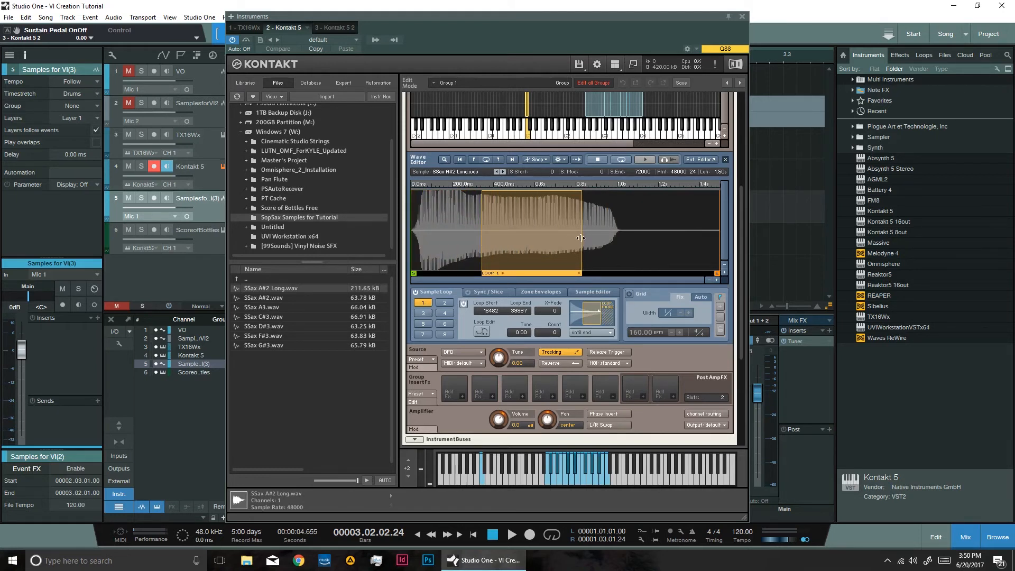
left_click_drag(580, 238, 556, 246)
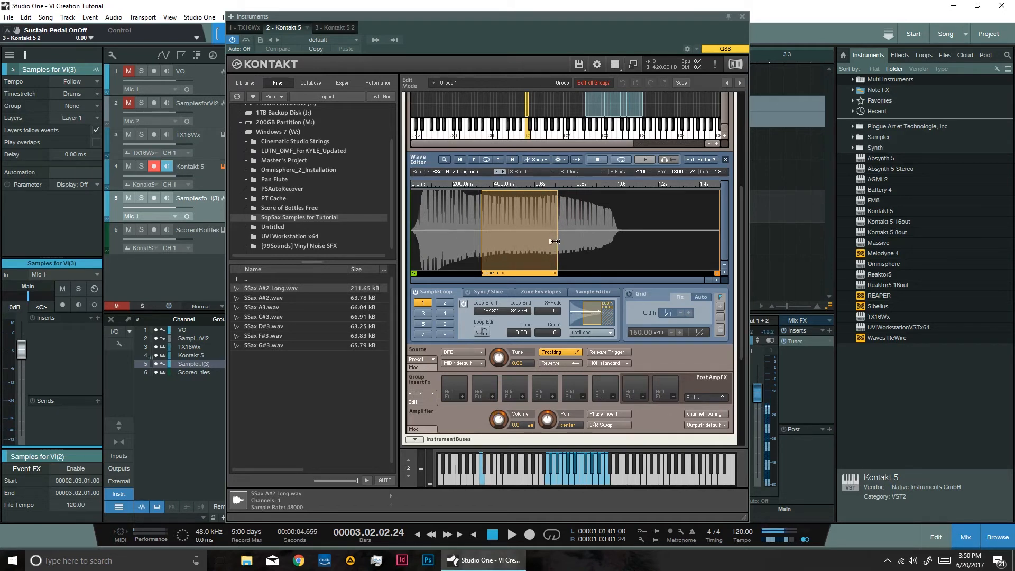
left_click_drag(554, 240, 552, 241)
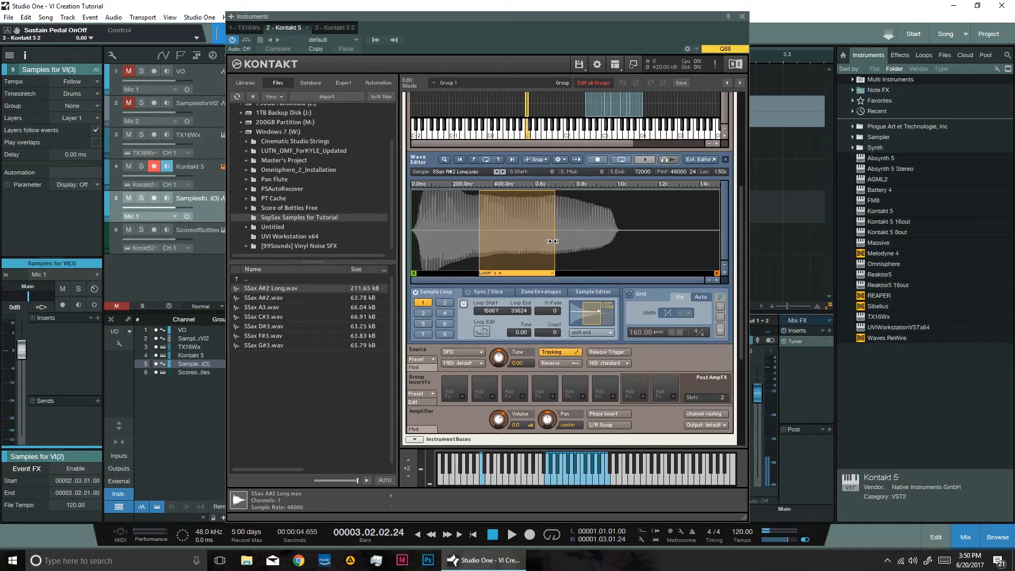
Align the loop 1 start with the loop end waveform at 15938 in Loop Edit, and set the crossfade to 3200
left_click(481, 330)
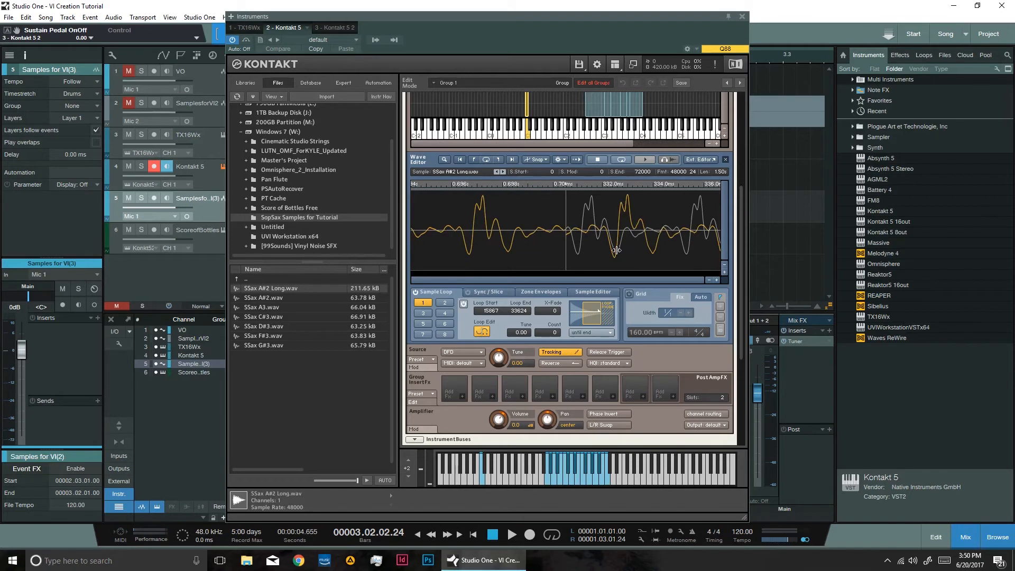
left_click_drag(626, 248, 610, 250)
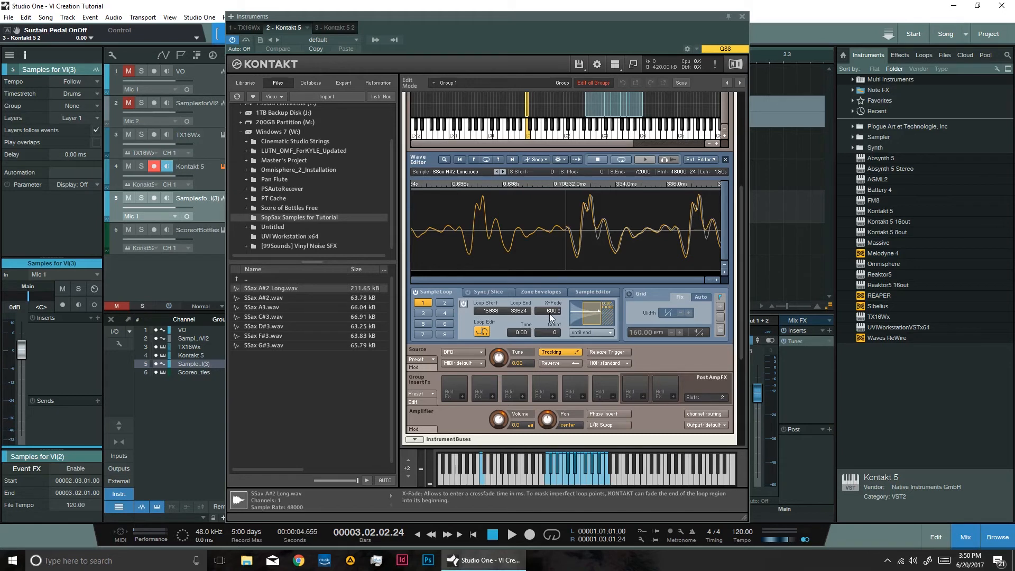
left_click(489, 330)
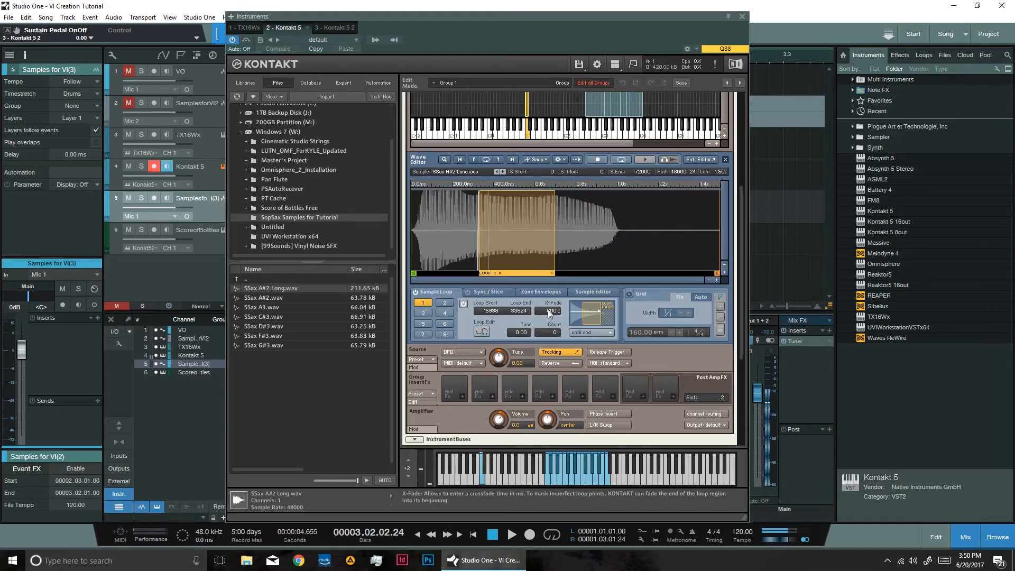
left_click_drag(547, 309, 549, 296)
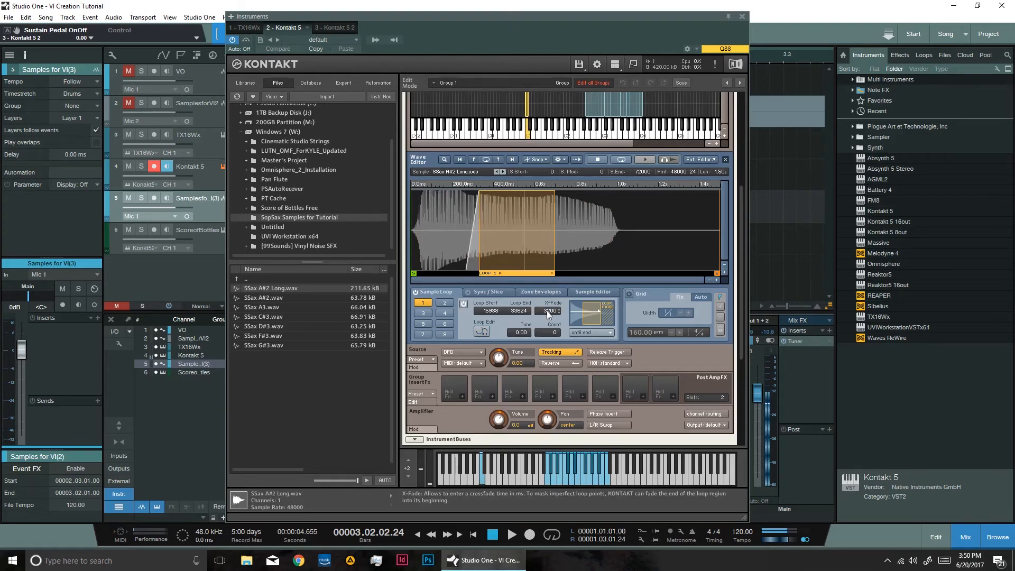
Shorten loop 1 to end at 31656 and match its start to the end waveform at 19112 in Loop Edit
left_click_drag(549, 239, 495, 253)
left_click(481, 331)
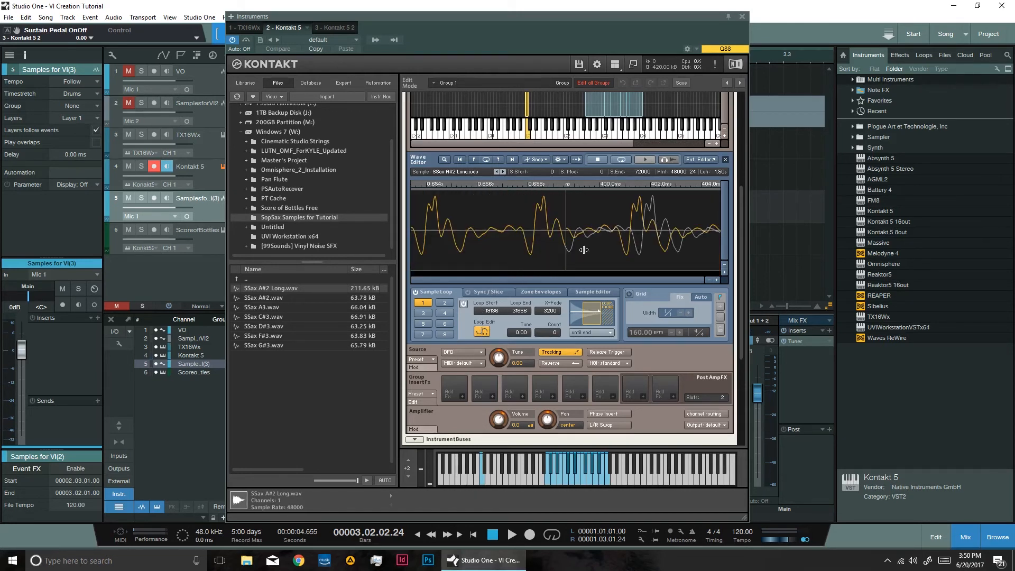
left_click_drag(594, 249, 588, 251)
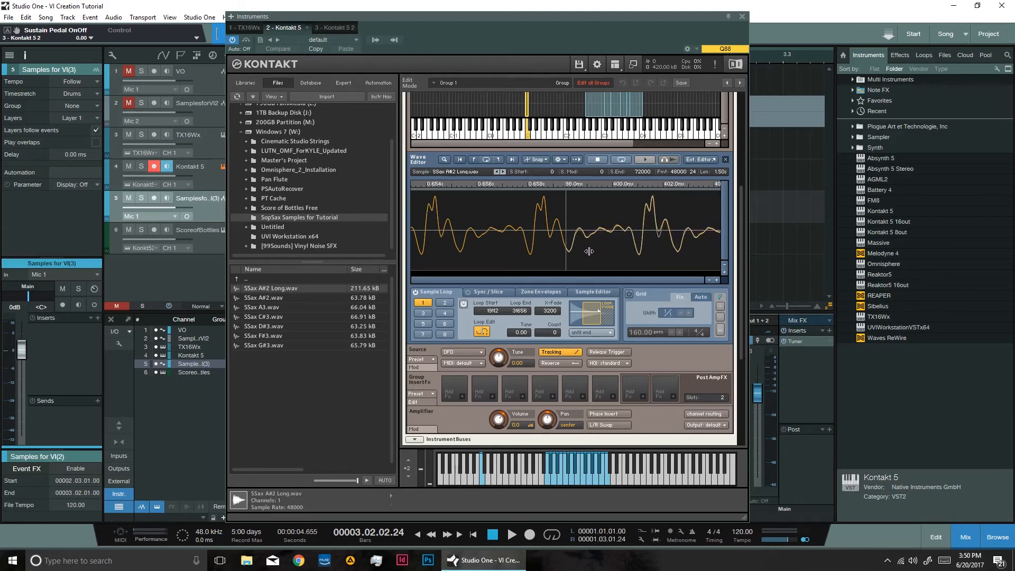
left_click(481, 332)
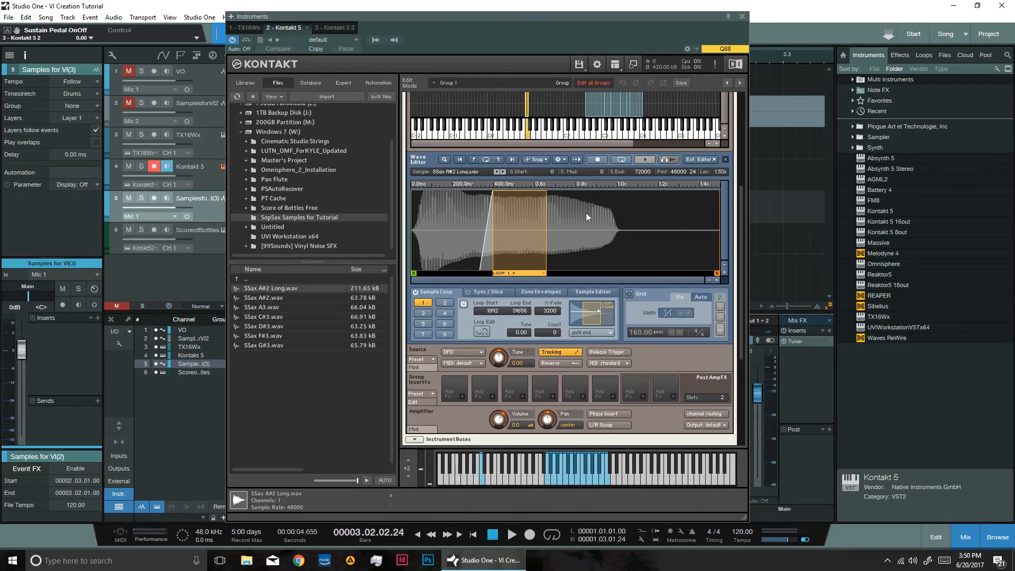
Add a Tape Saturator effect to the first group insert slot
scroll(739, 243, "down", 3)
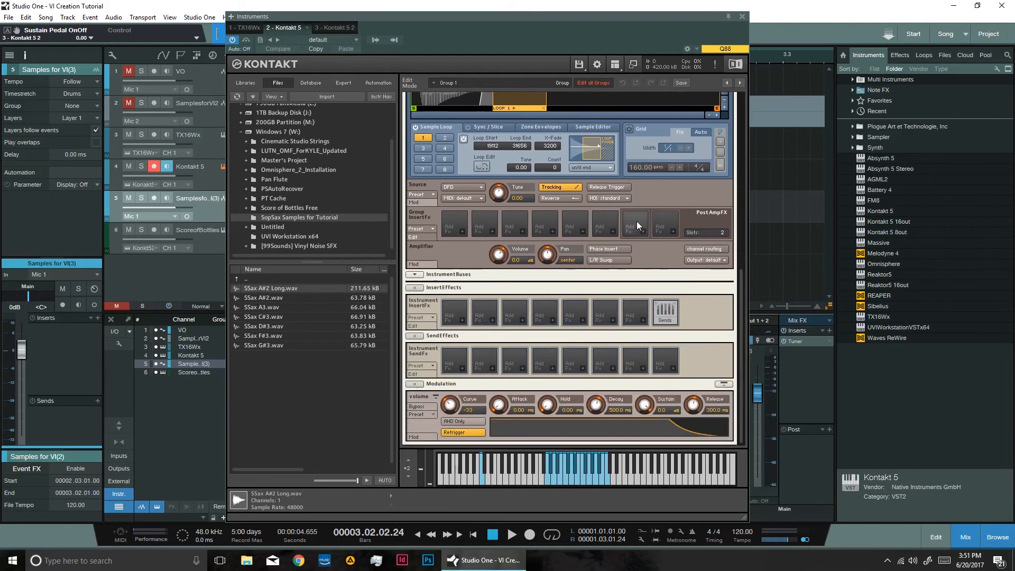
left_click(457, 233)
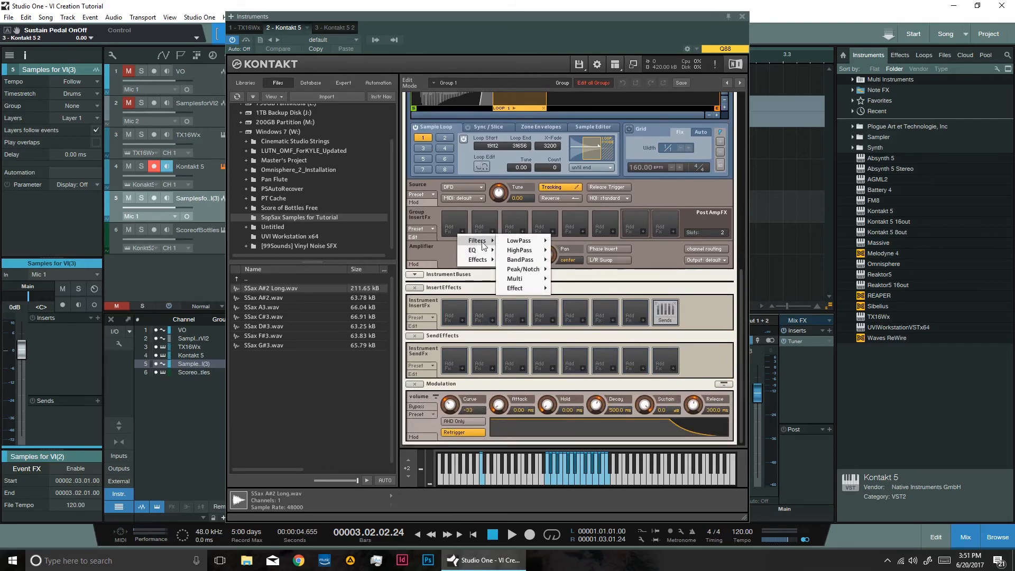
mouse_move(483, 261)
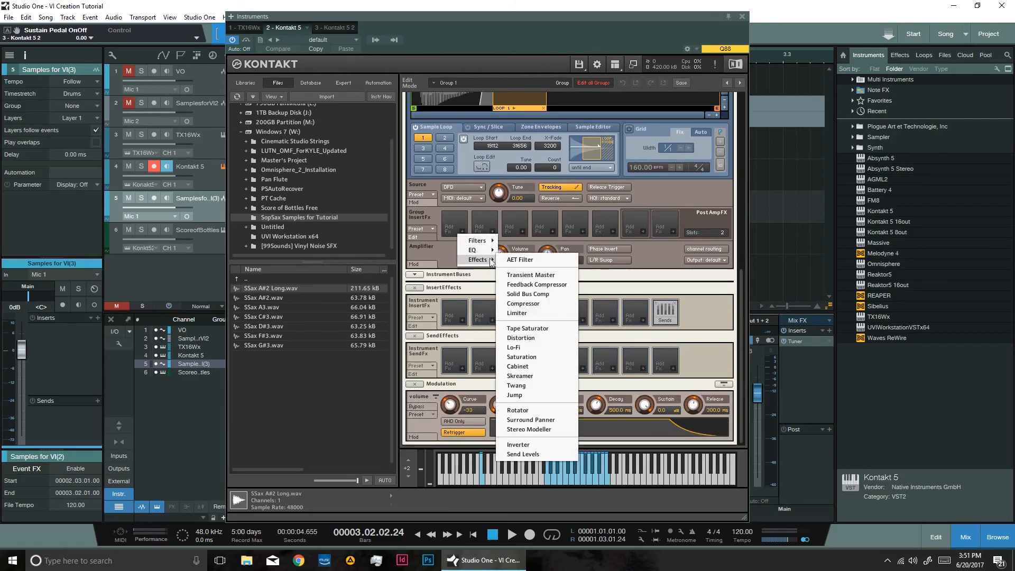
left_click(525, 329)
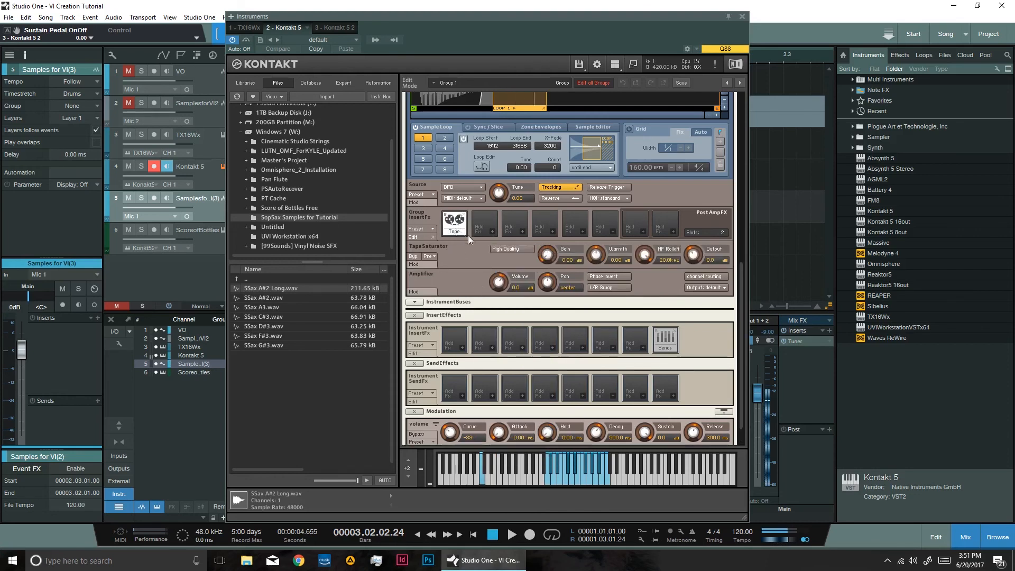
Set the Tape Saturator's warmth to 3.0, enable High Quality, and compare the sound with the effect bypassed and active
left_click_drag(595, 255, 595, 245)
left_click(446, 217)
left_click(446, 218)
left_click(445, 218)
left_click(446, 218)
left_click(502, 248)
left_click(445, 217)
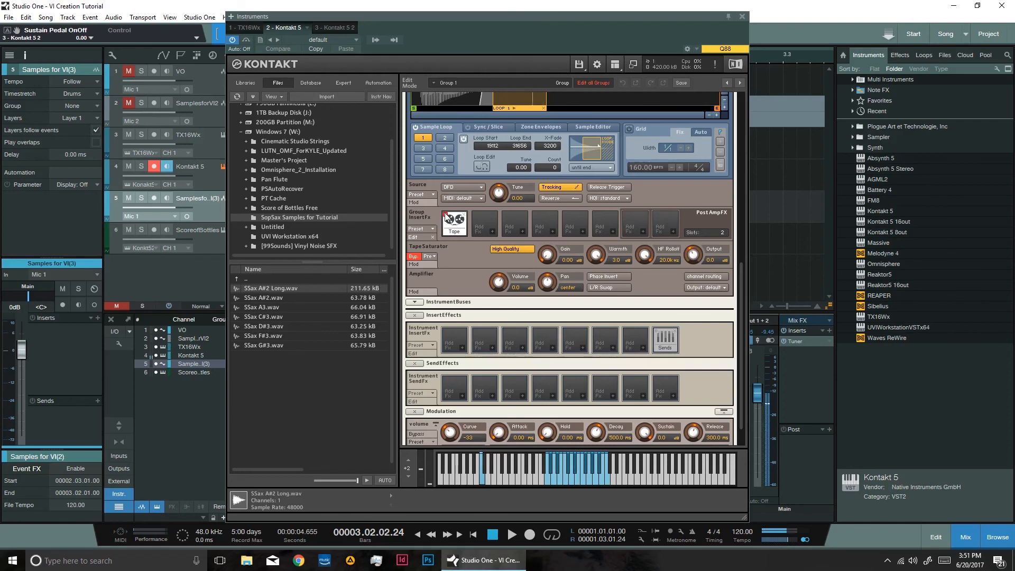
left_click(445, 217)
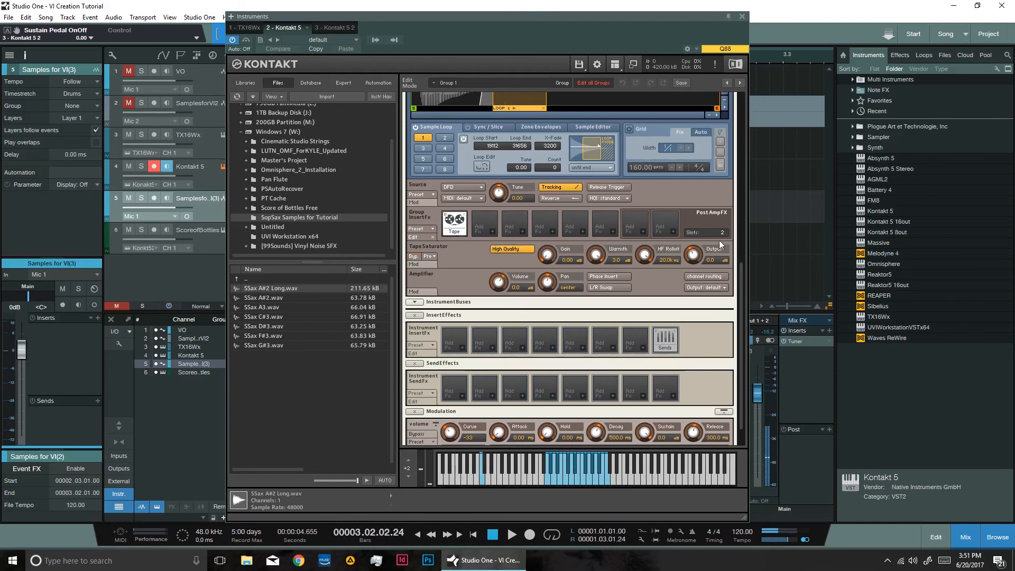
left_click_drag(740, 275, 737, 318)
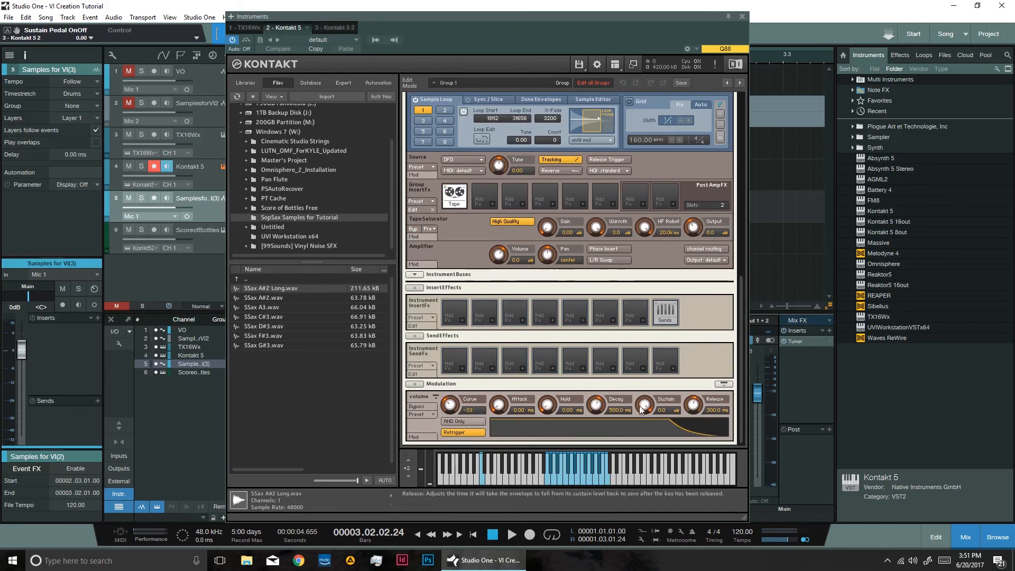
left_click_drag(740, 369, 735, 185)
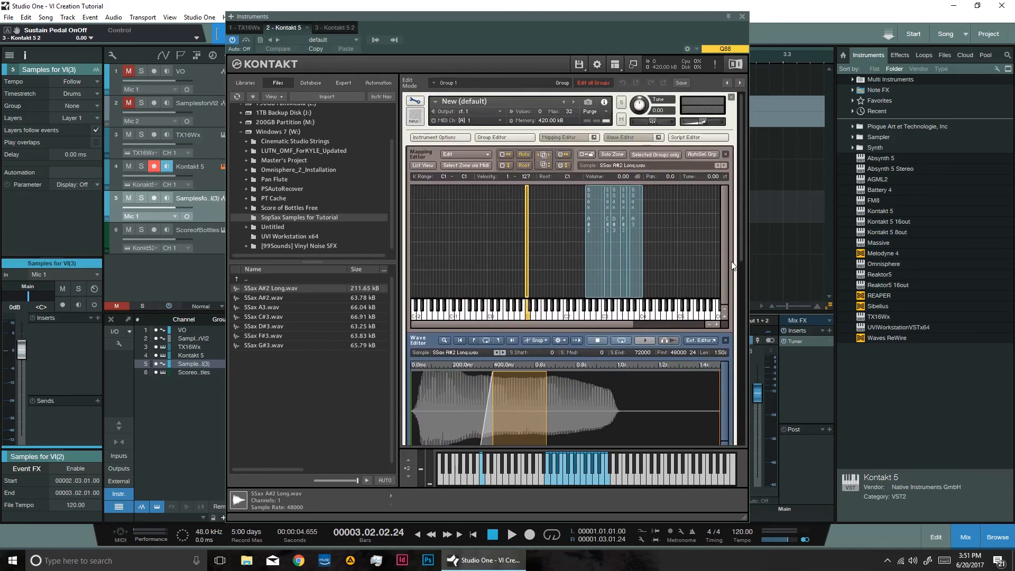